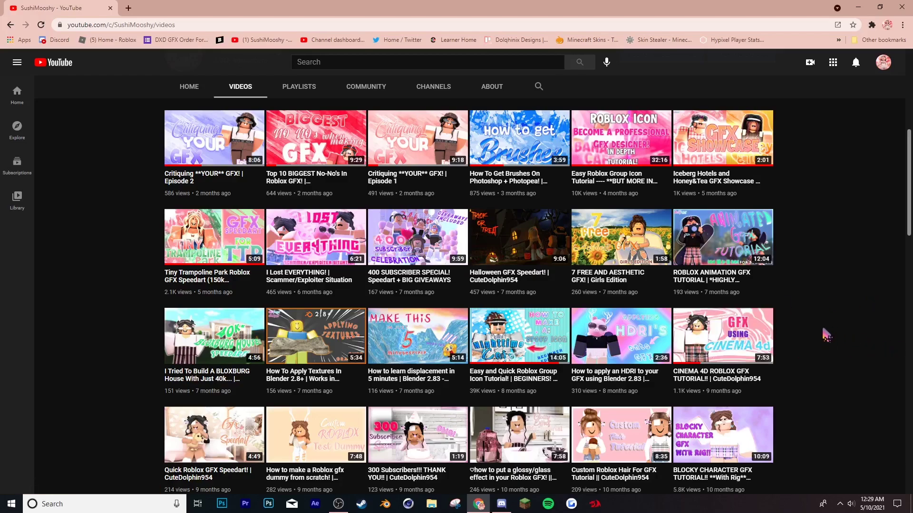
scroll(381, 262, "up", 7)
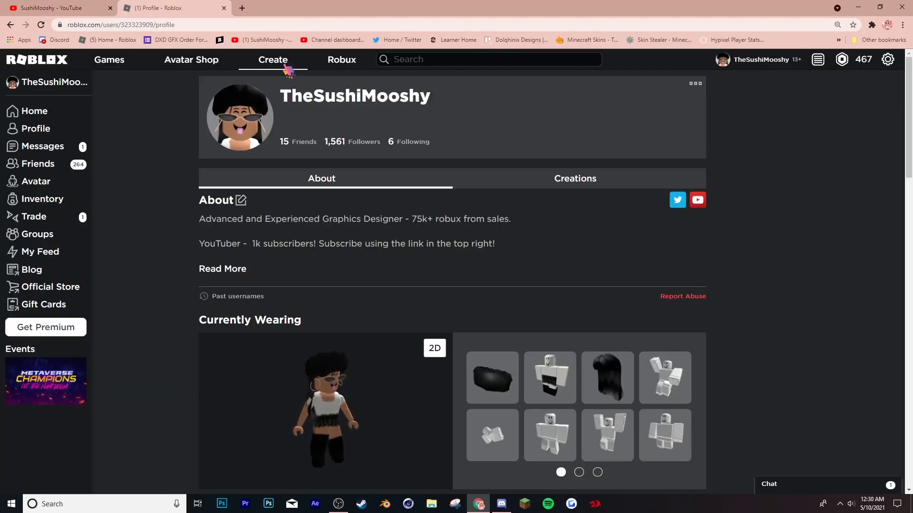
Step: Open the private Gfx stuff game that has the custom pink icon from the Roblox creations page for editing in Roblox Studio
left_click(273, 61)
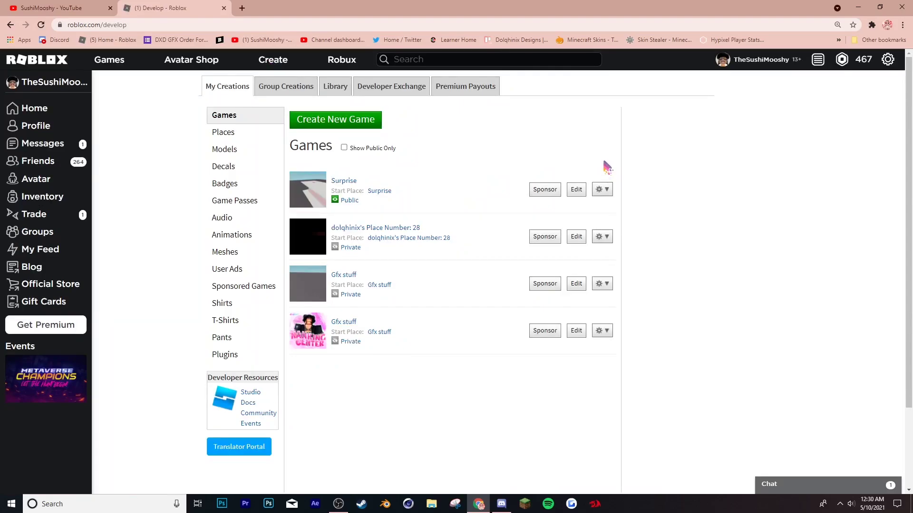
left_click(578, 332)
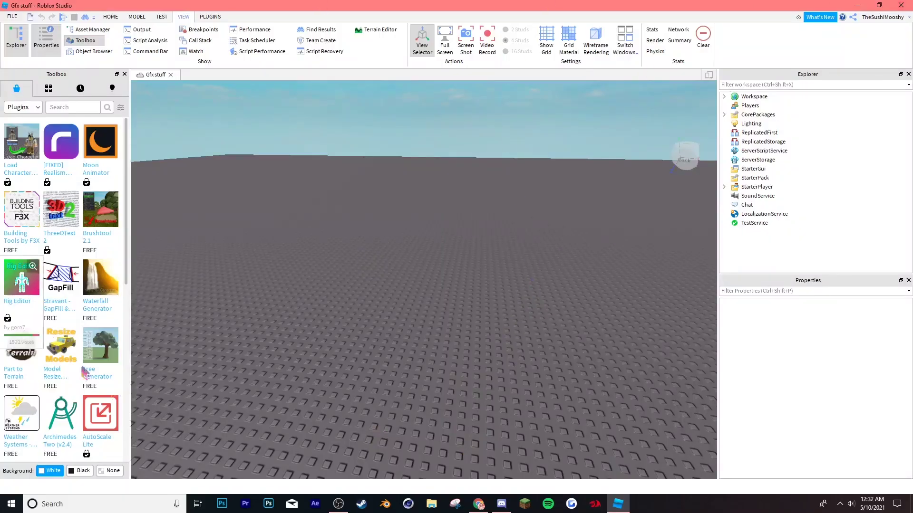
Step: Search the Toolbox's plugins for "load character" and check the details of the Load Character plugin
left_click(209, 16)
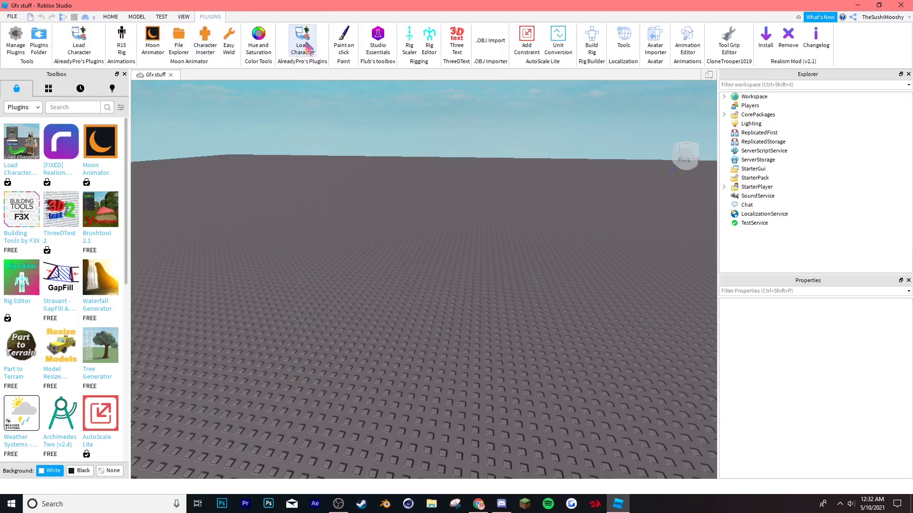
left_click(24, 108)
left_click(25, 109)
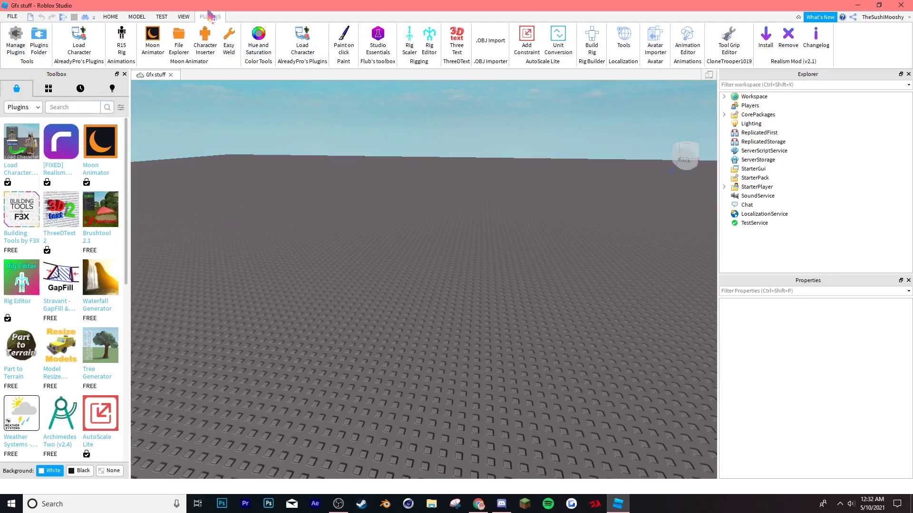
left_click(184, 16)
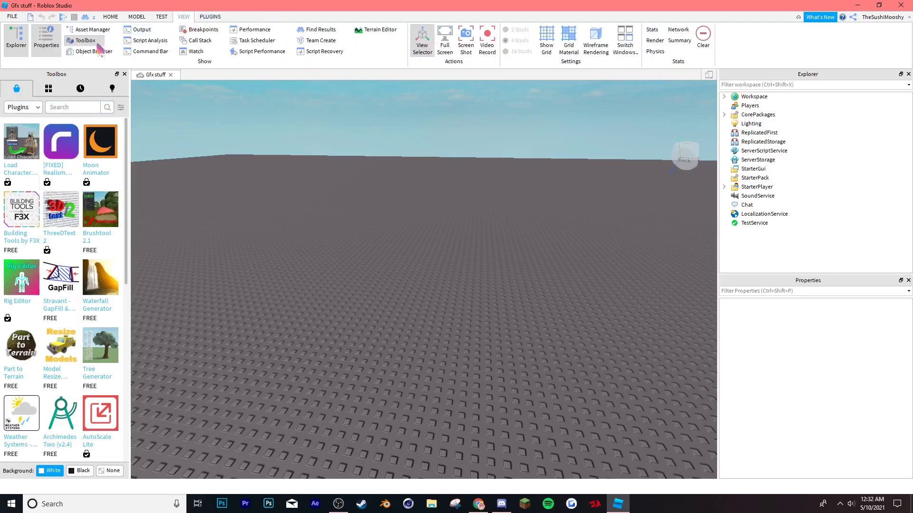
left_click(31, 111)
left_click(19, 176)
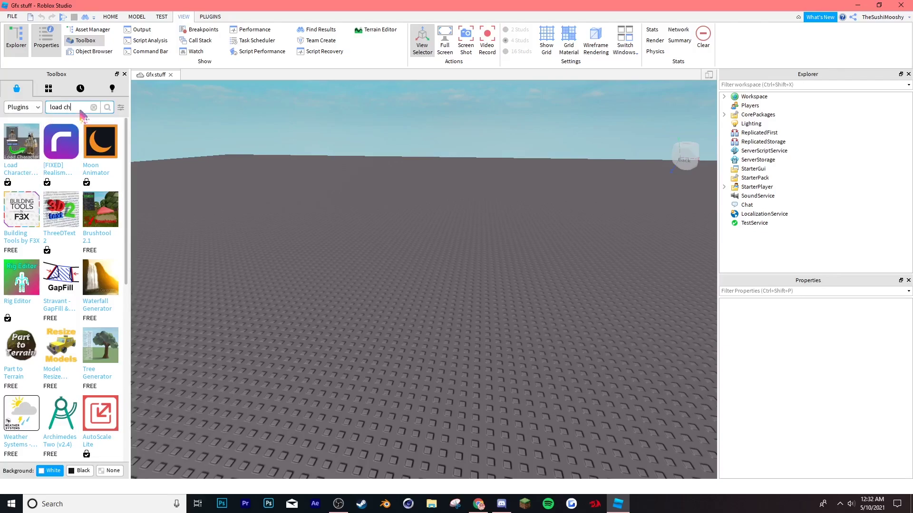
key("Return")
left_click(27, 179)
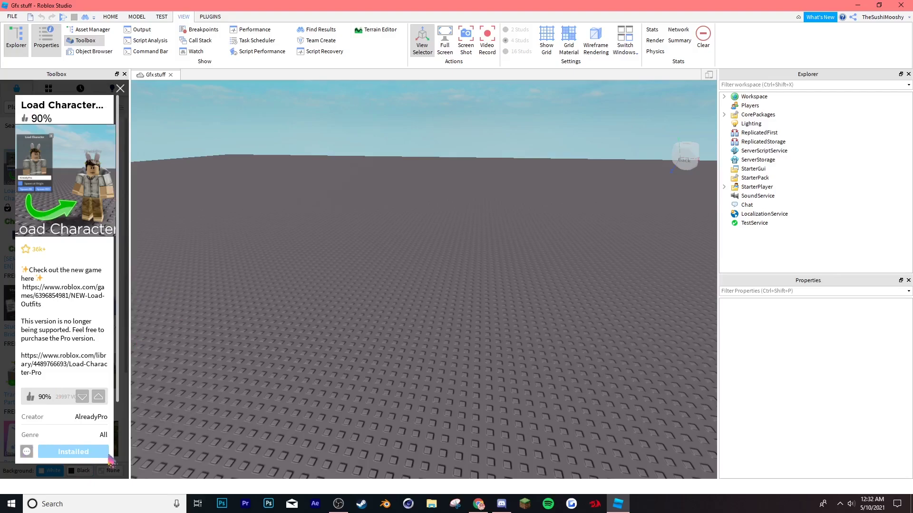
left_click(120, 89)
Step: Use the Load Character plugin to spawn the avatar of the account's username into the workspace at the origin
left_click(210, 16)
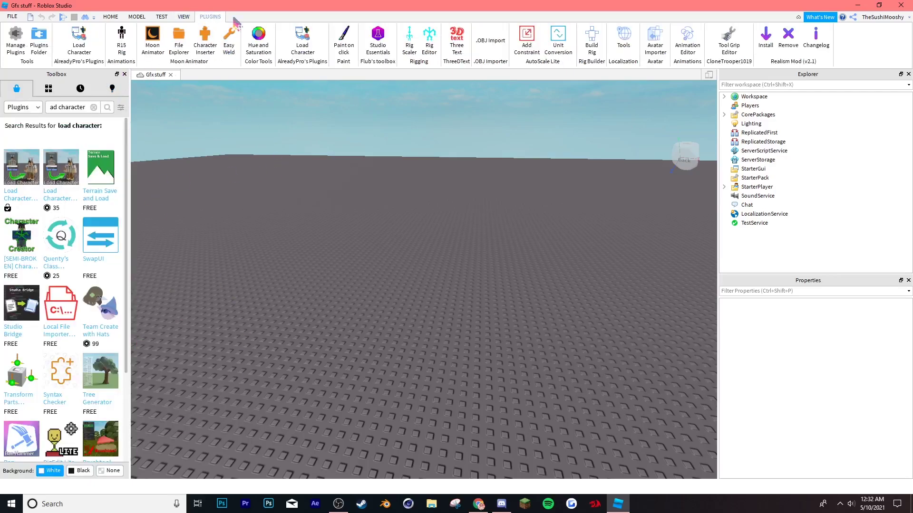
left_click(302, 37)
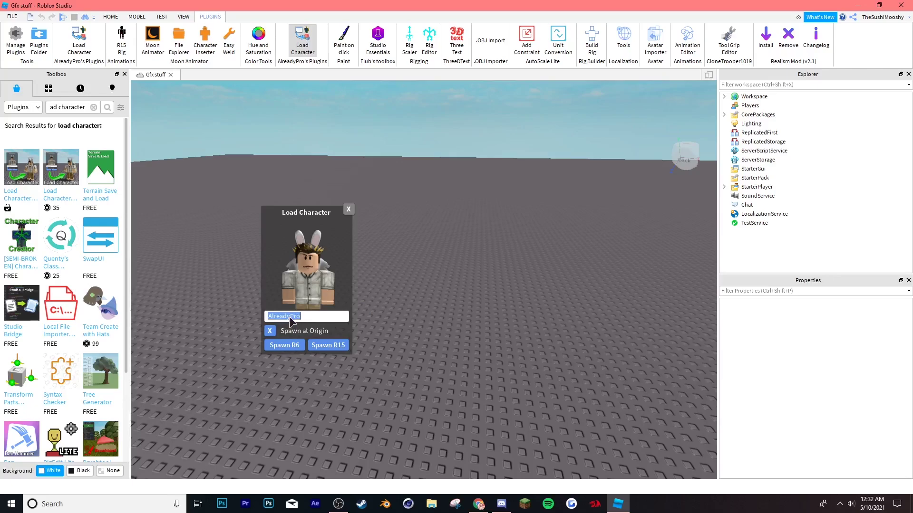
type("TheSushiMooshy")
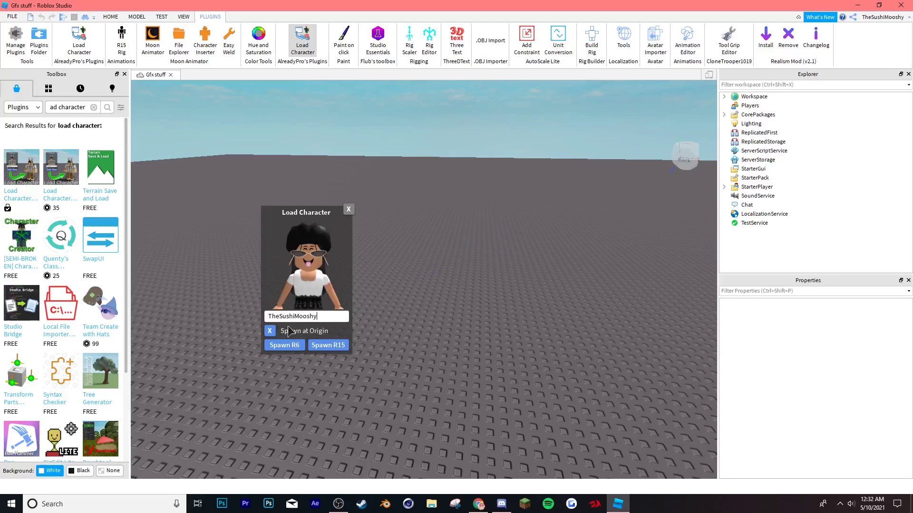
left_click(273, 331)
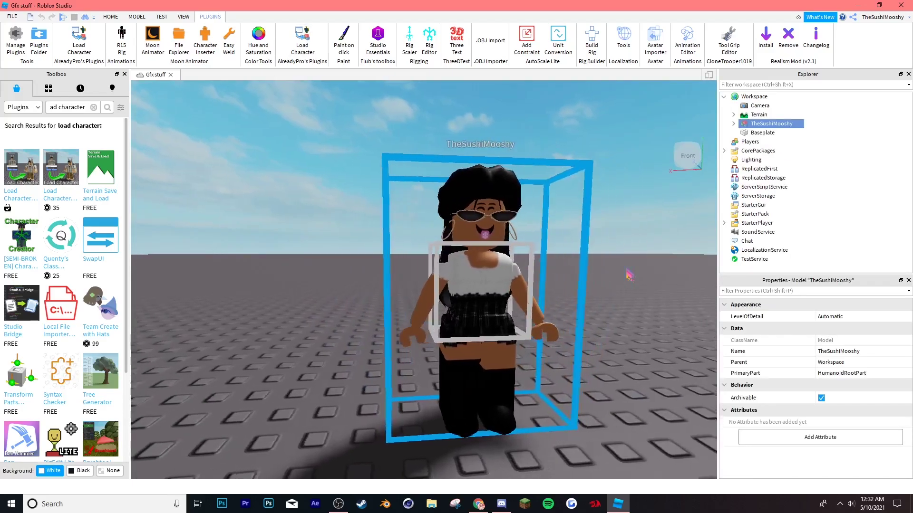
Step: Bring up the available actions for the spawned character model in the Explorer
key("d")
key("a")
key("d")
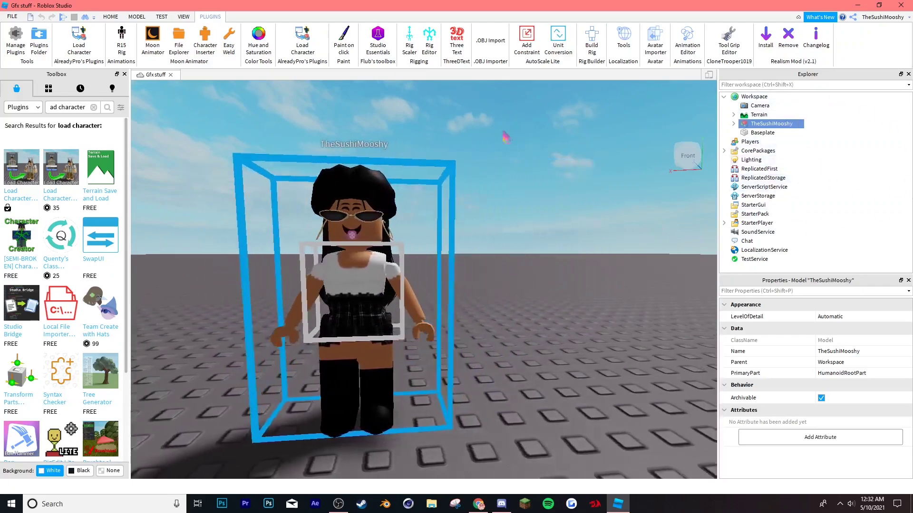
left_click(189, 18)
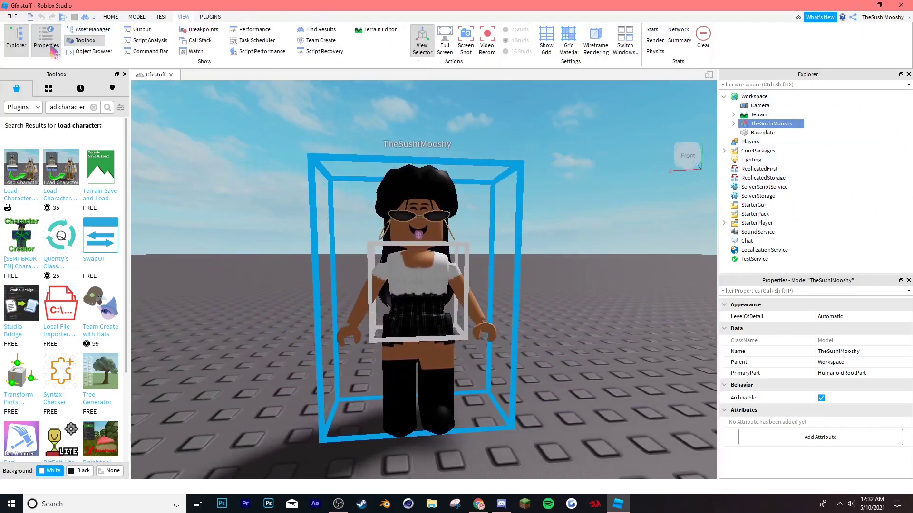
right_click(760, 125)
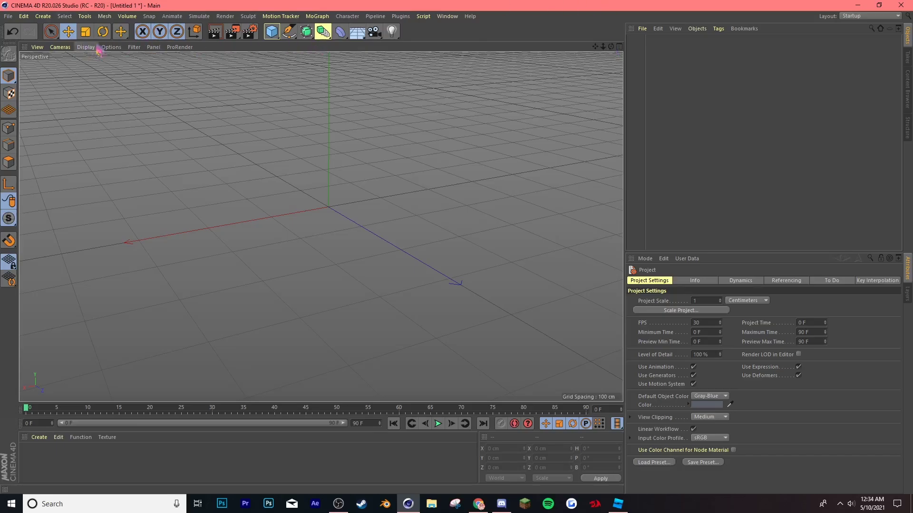
Step: Switch to Cinema 4D and open Lightroom.c4d from the Main LRs folder inside the Rig folder
left_click(8, 16)
left_click(21, 40)
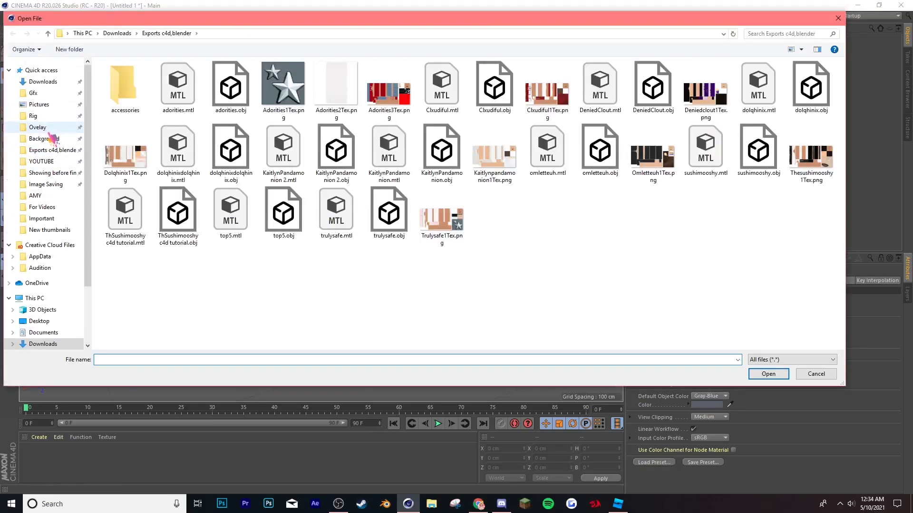
left_click(34, 115)
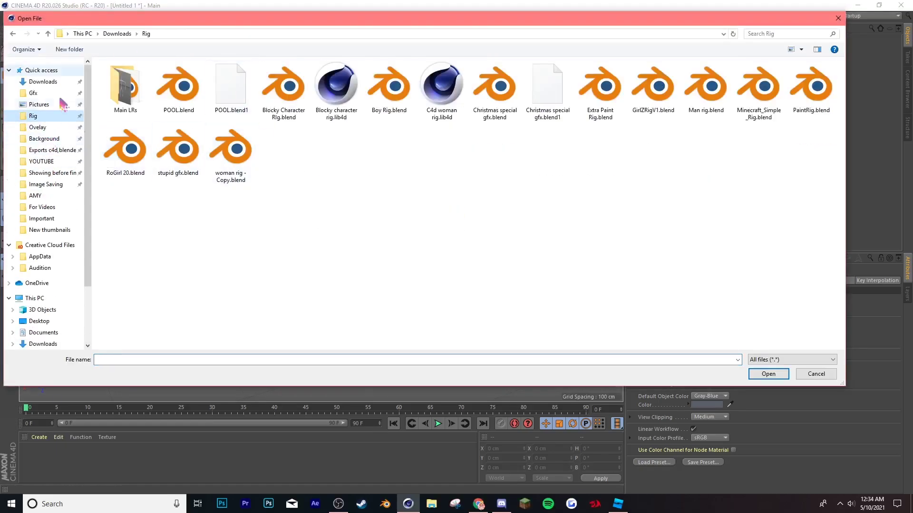
double_click(123, 85)
double_click(181, 127)
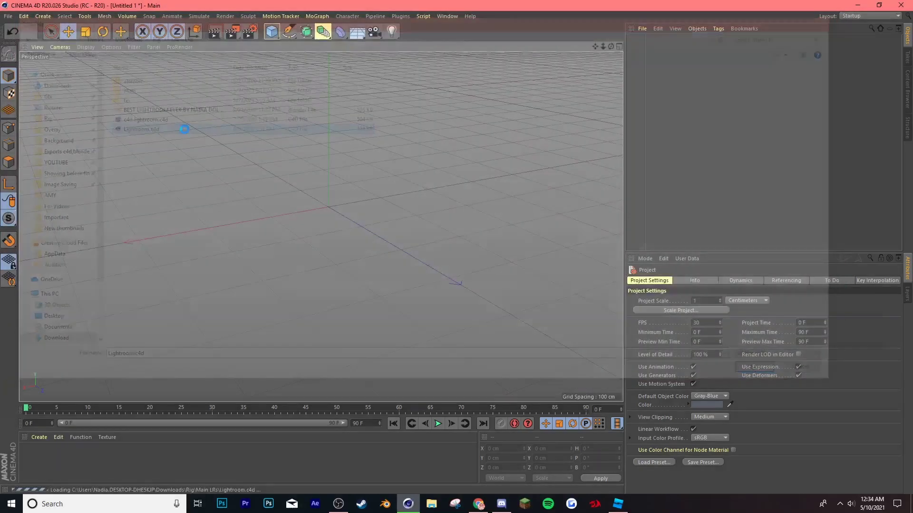
left_click_drag(321, 227, 612, 50, "alt")
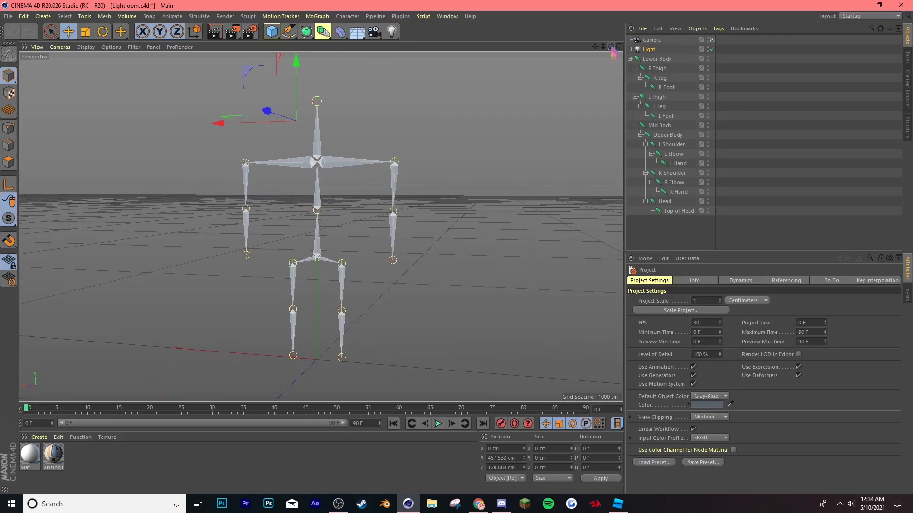
Step: Load the Nero Rig v3.0 FK preset into the lightroom scene and set the rig's H rotation to 180°
left_click(10, 16)
left_click(43, 35)
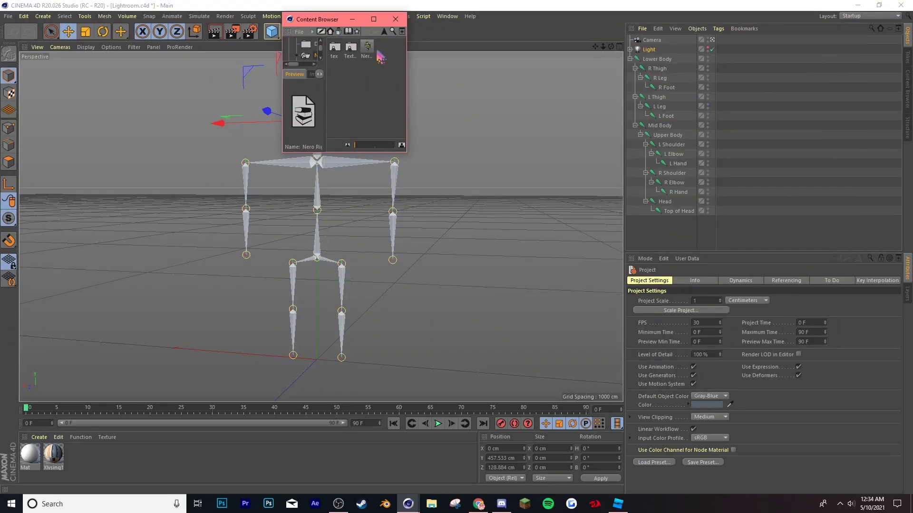
double_click(367, 47)
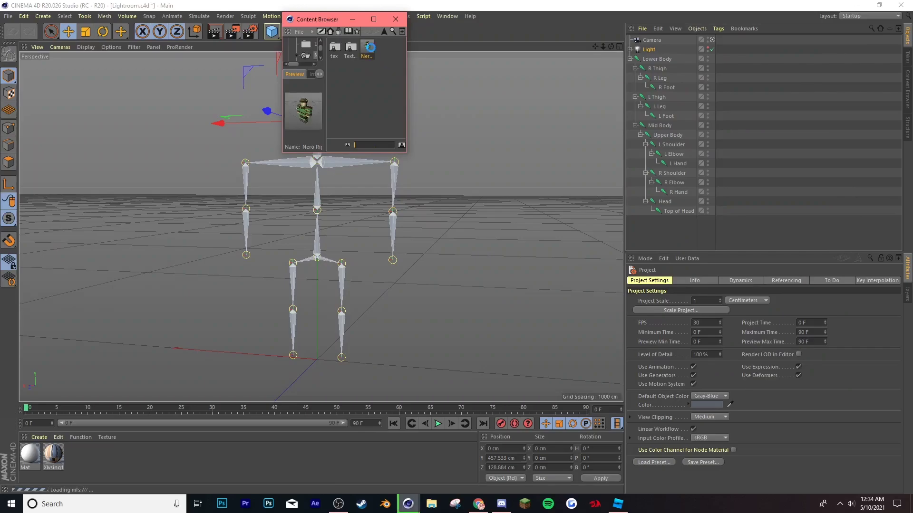
left_click(404, 20)
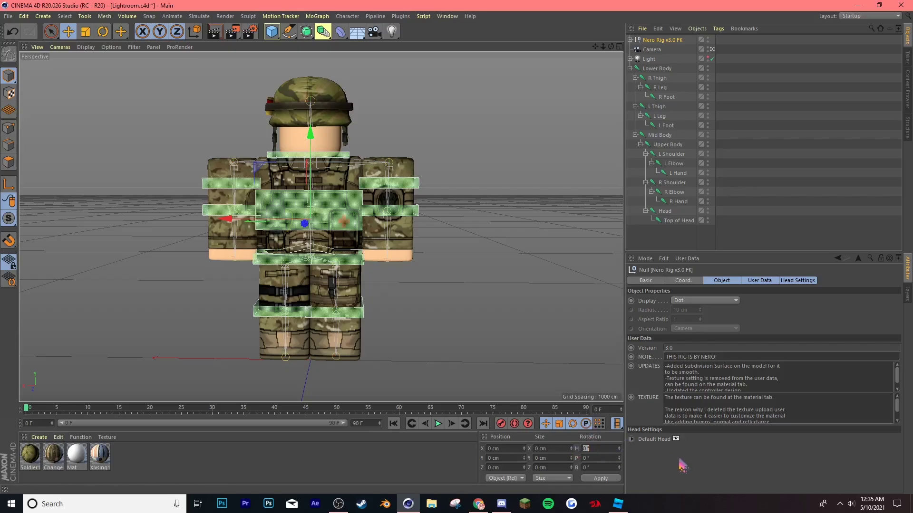
type("180")
key("Return")
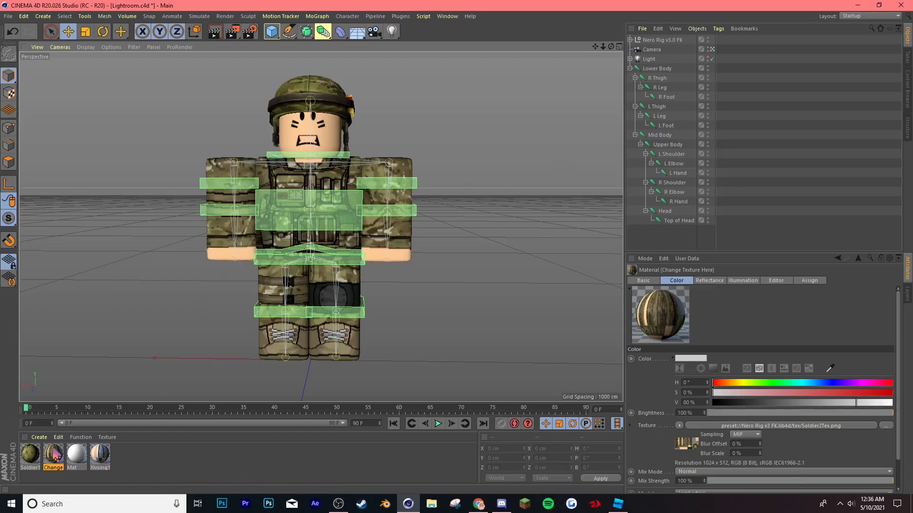
Step: Replace the Change Texture Here material's color texture with Thesushimooshy1Tex.png from the Exports c4d,blender folder, copying the image to the project location
double_click(61, 461)
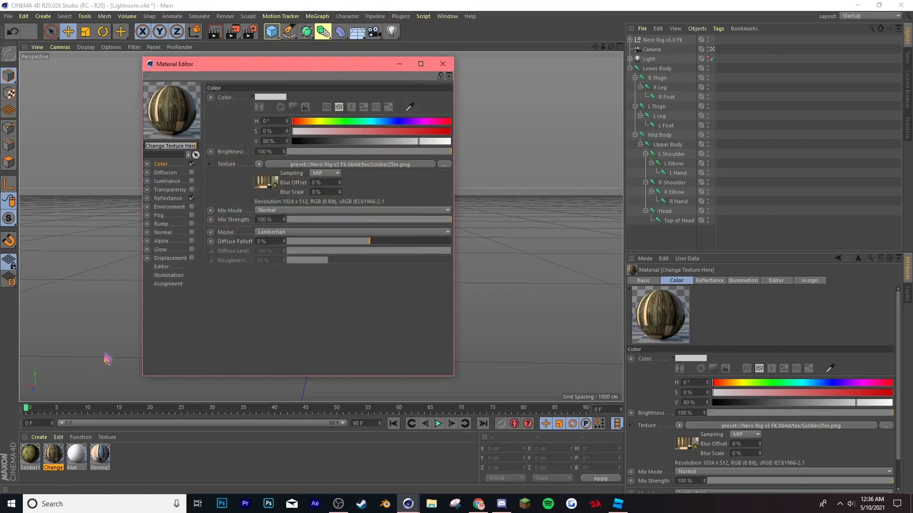
left_click(165, 165)
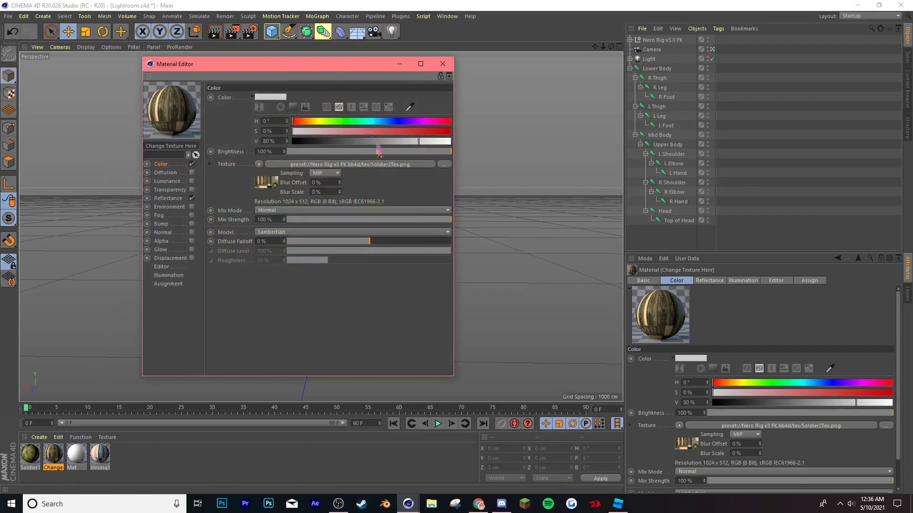
left_click(441, 165)
scroll(117, 221, "up", 5)
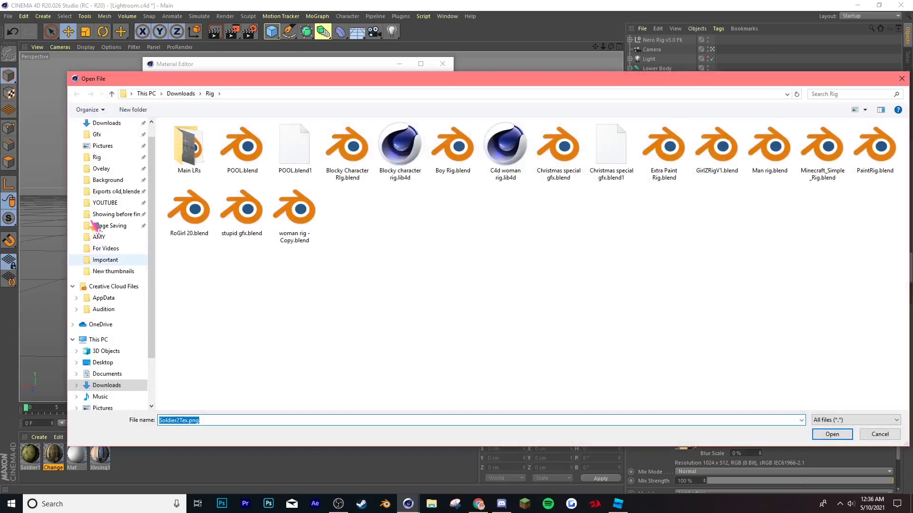
left_click(114, 210)
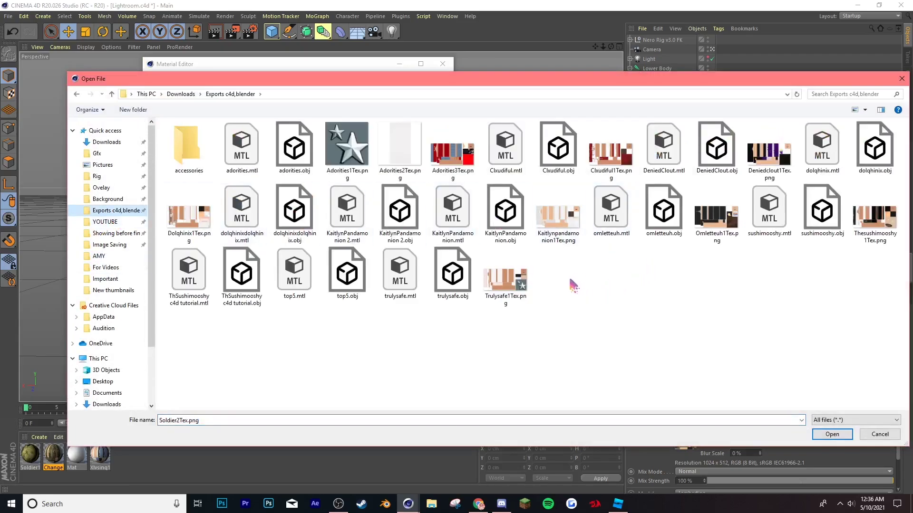
double_click(887, 232)
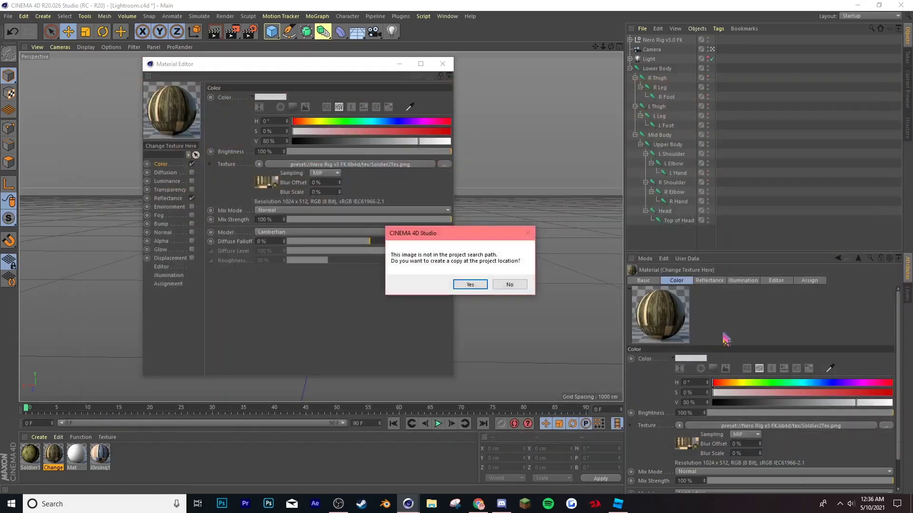
left_click(473, 285)
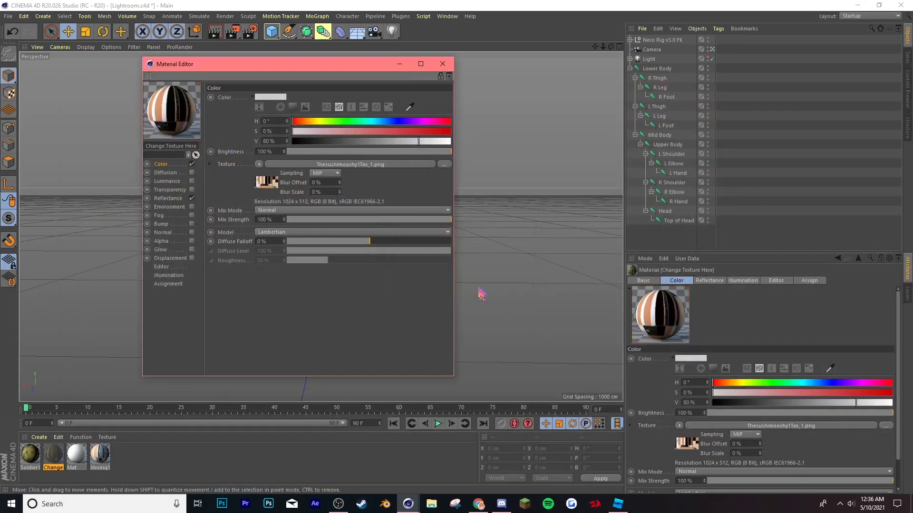
left_click(444, 66)
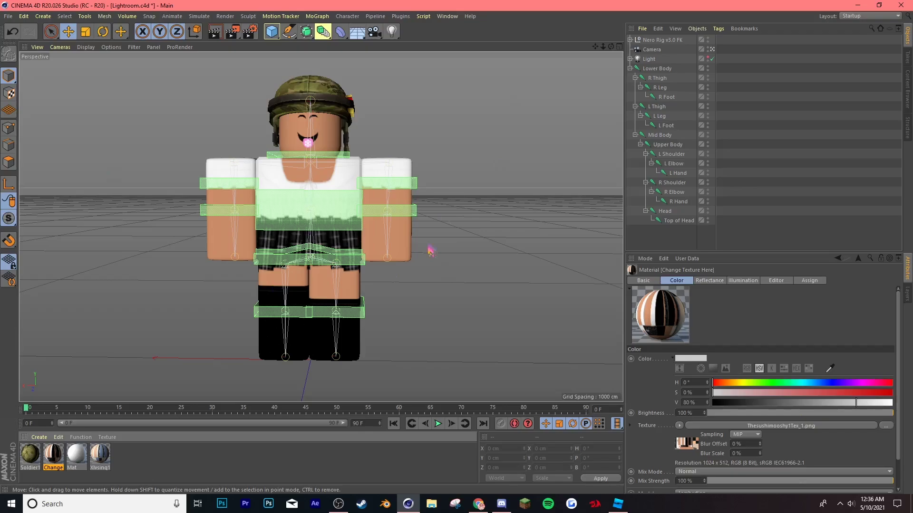
Step: Delete the soldier helmet from the rig's head along with its Soldier1 material
left_click(350, 101)
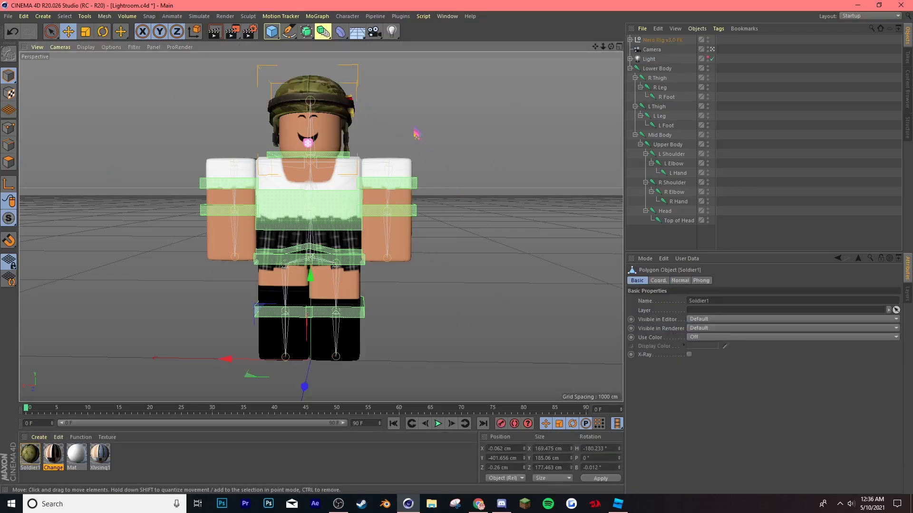
key("Delete")
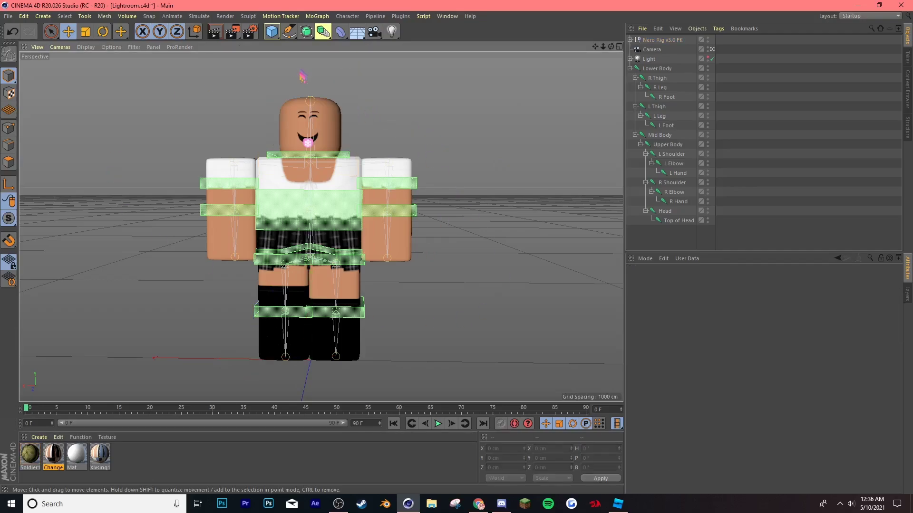
left_click(32, 468)
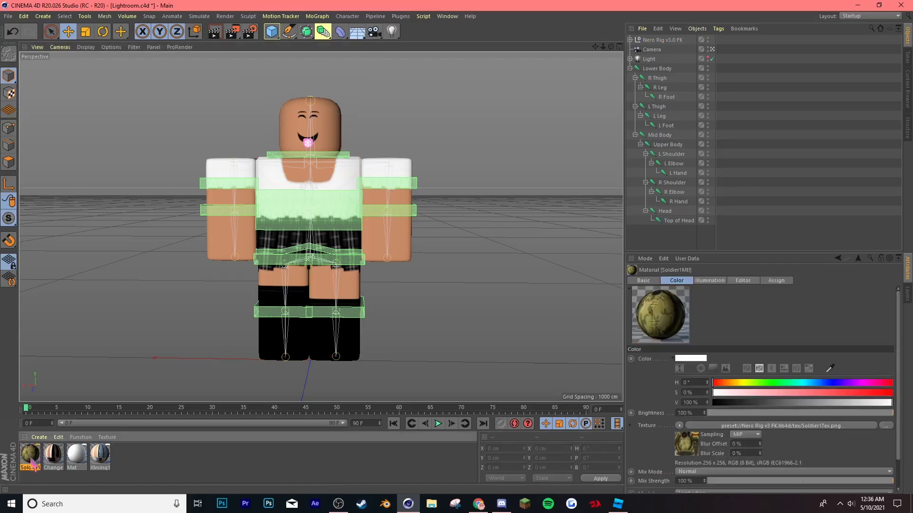
key("Delete")
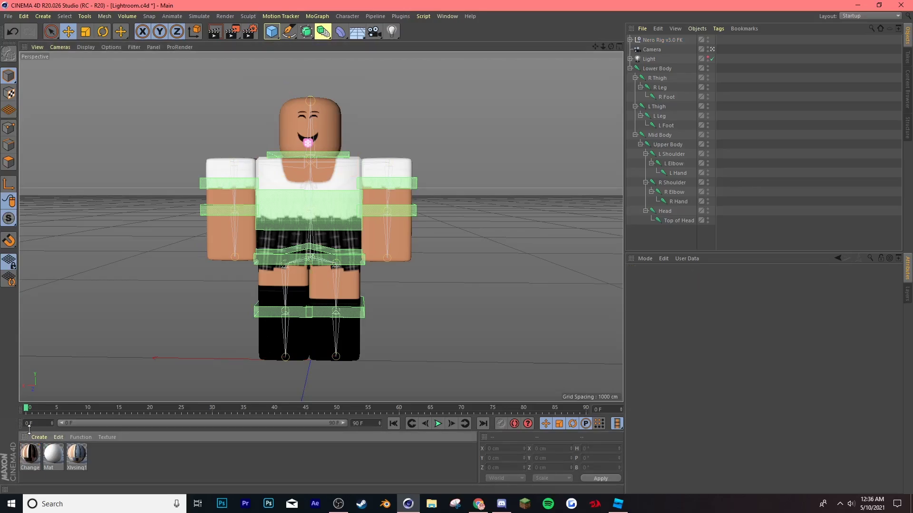
Step: Merge ThSushimooshy c4d tutorial.obj from the Exports c4d,blender folder into the scene using the uhh import preset with scale 100
left_click(9, 17)
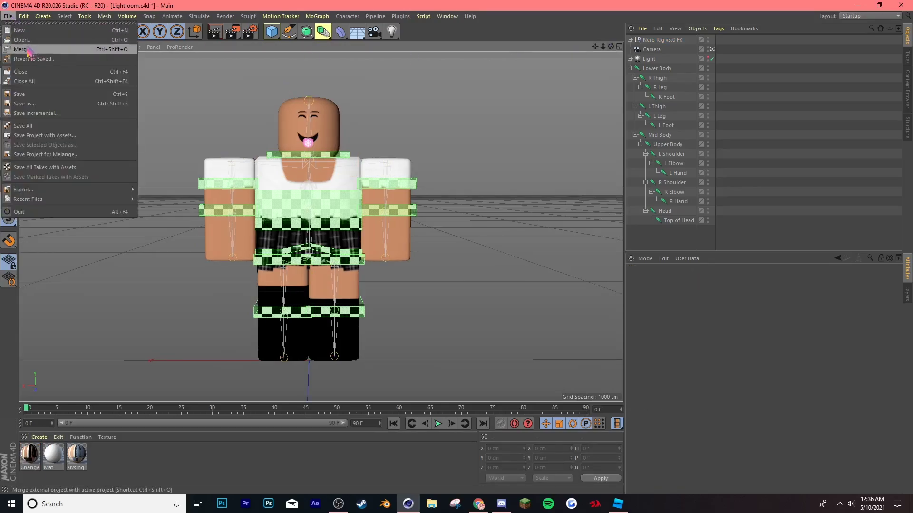
left_click(23, 40)
left_click(52, 88)
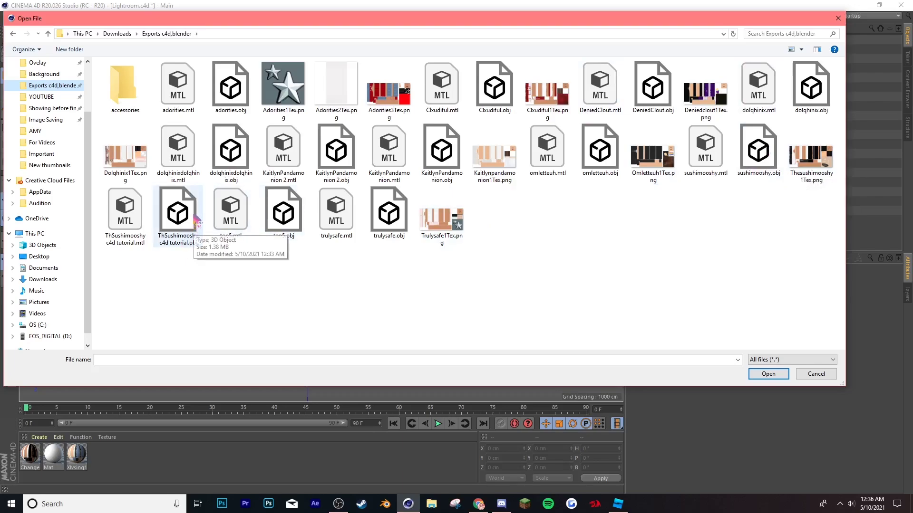
double_click(182, 209)
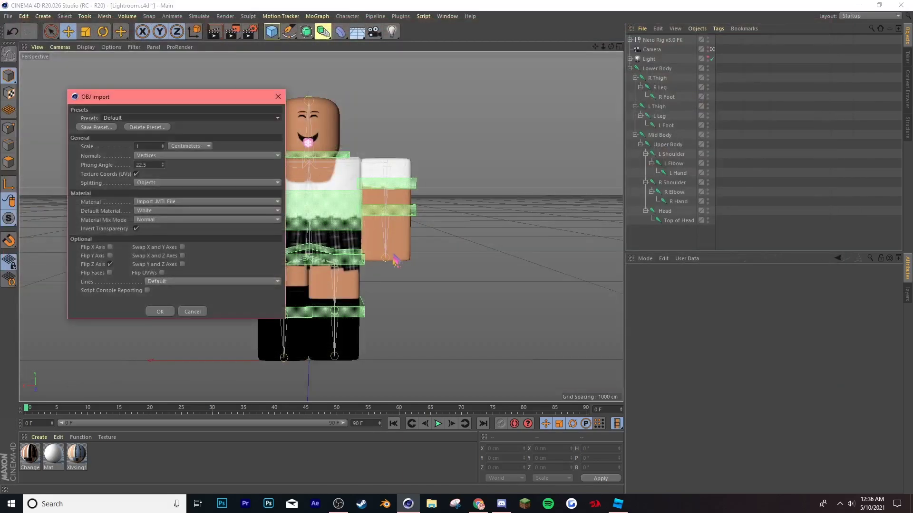
left_click(118, 118)
left_click(135, 143)
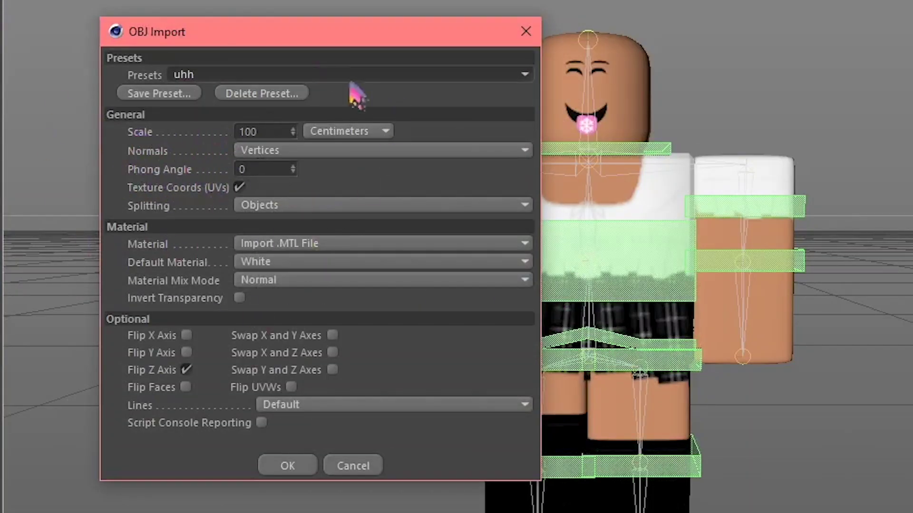
left_click(291, 461)
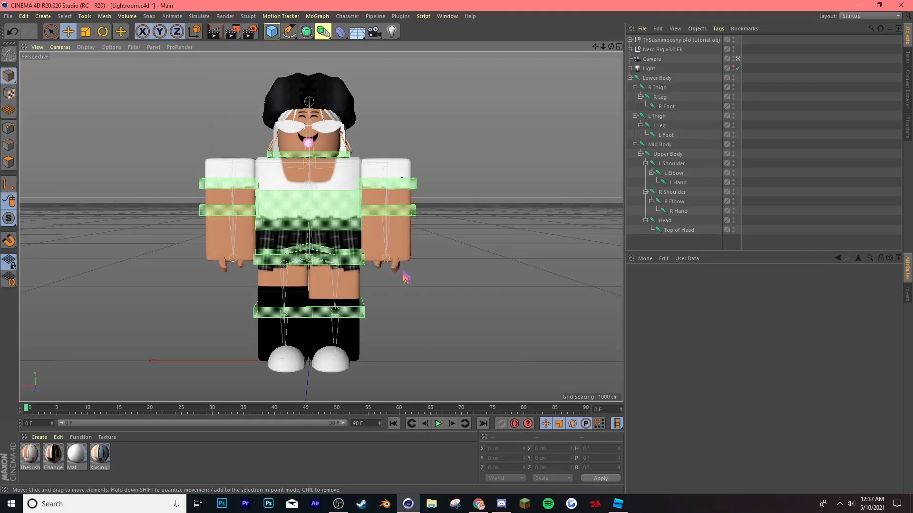
Step: Delete the imported avatar's hands, torso, feet and head, keeping only its accessories on the rig
left_click(399, 278)
key("Delete")
left_click(221, 270)
key("Delete")
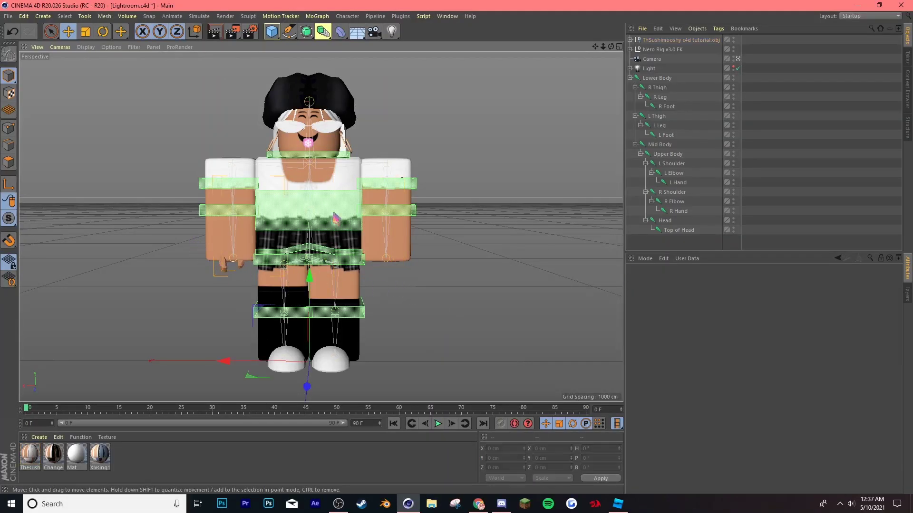
left_click(323, 235)
key("Delete")
left_click(336, 358)
key("Delete")
left_click(278, 368)
key("Delete")
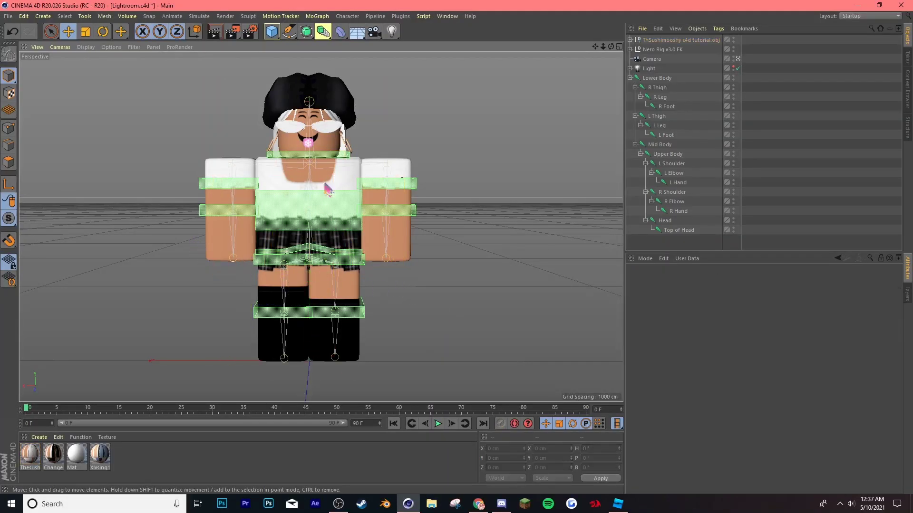
left_click(319, 132)
key("Delete")
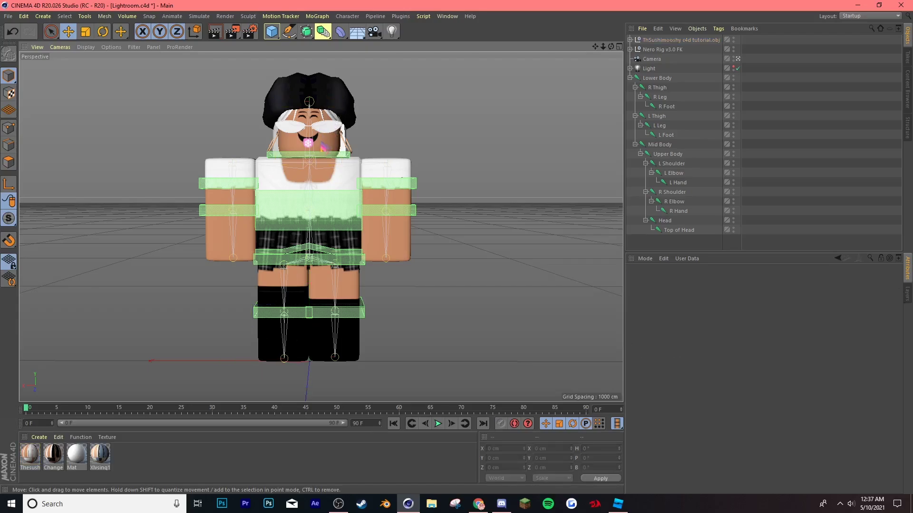
Step: Try moving the ThSushimooshy c4d tutorial.obj group sideways along the X axis, and undo the move
left_click(672, 41)
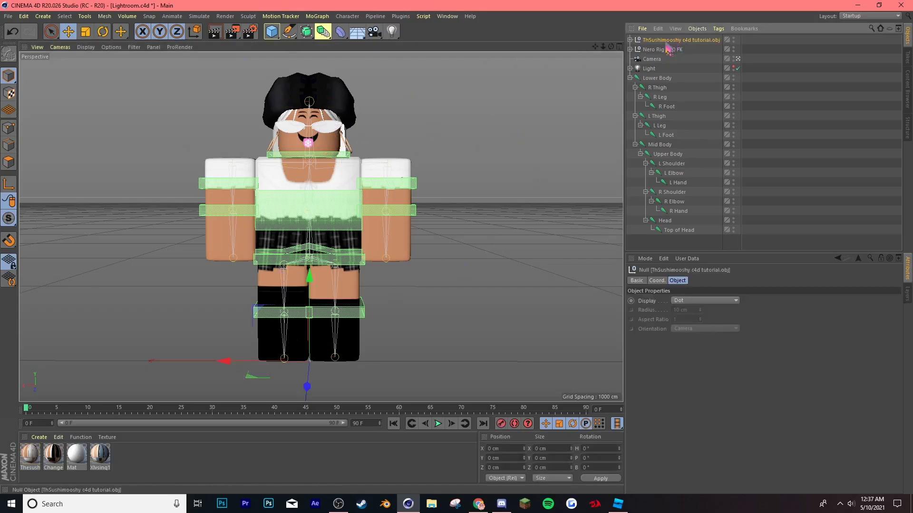
left_click_drag(237, 361, 463, 358)
key("ctrl+z")
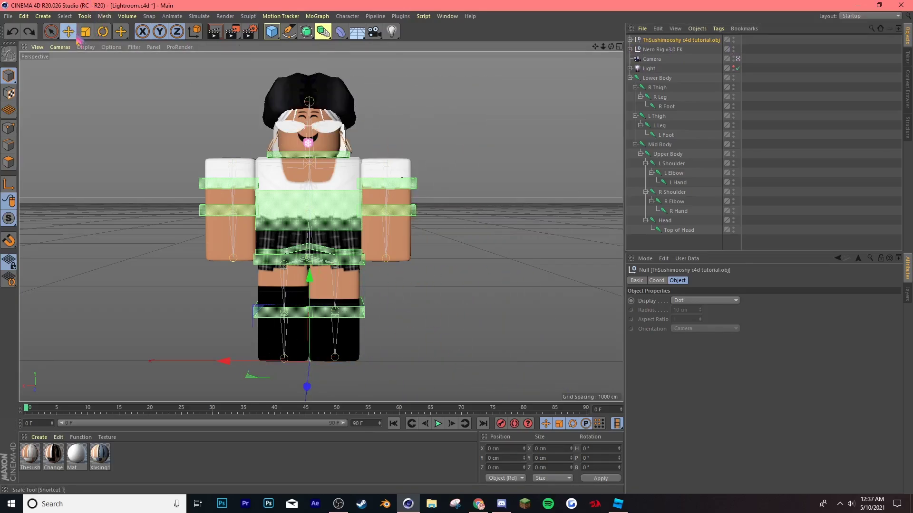
left_click(68, 31)
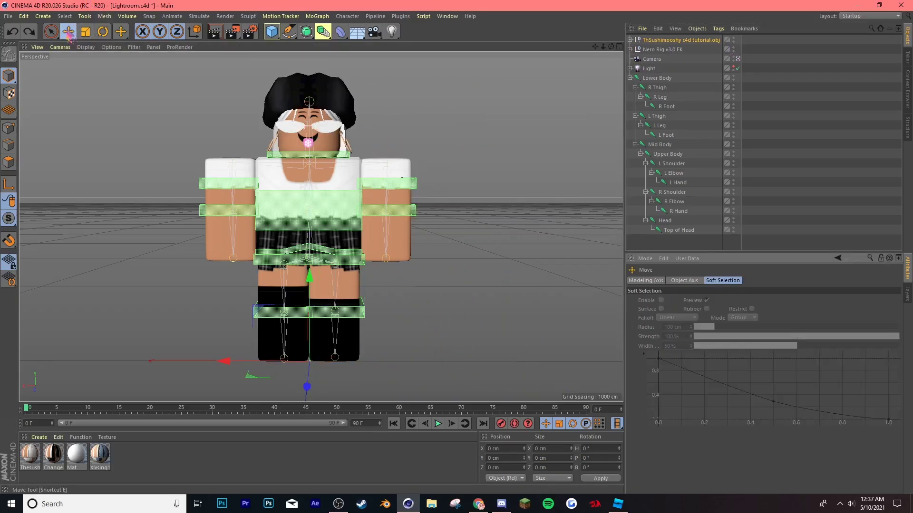
left_click(663, 41)
left_click_drag(238, 362, 165, 340)
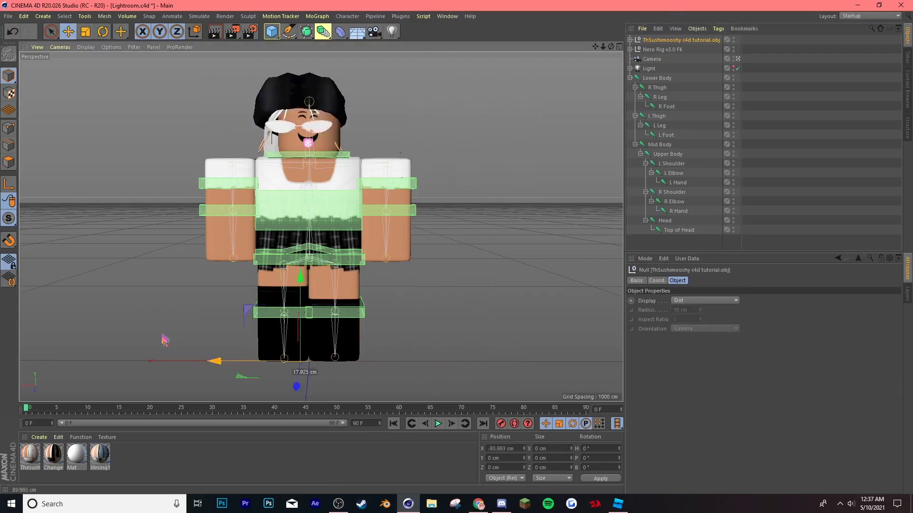
left_click_drag(164, 338, 91, 340)
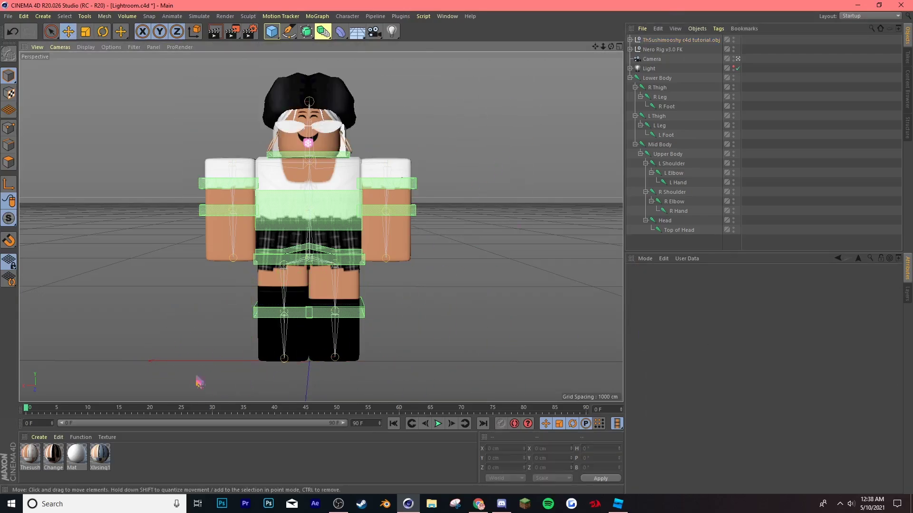
Step: Replace the Thesushimooshy1Mtl material's color texture with Thesushimooshy1Tex.png, copying the image to the project location, and disable its Alpha channel
double_click(31, 455)
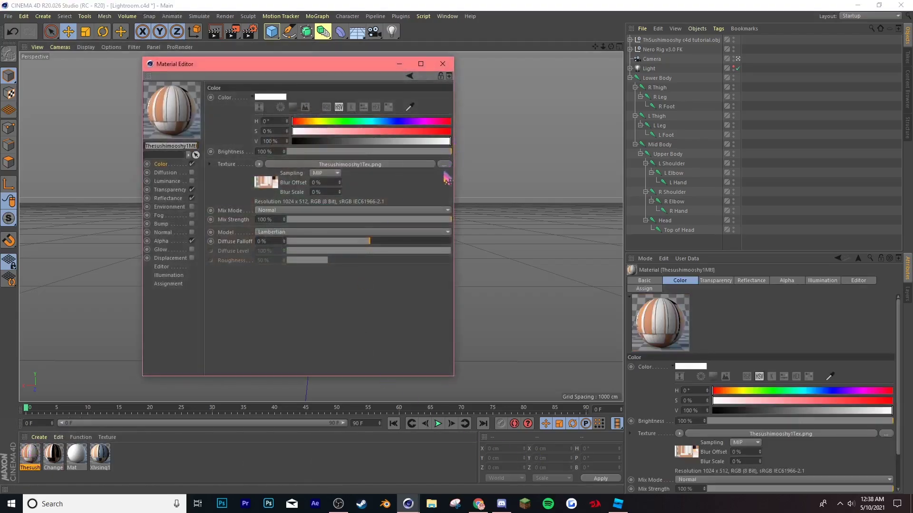
left_click(444, 164)
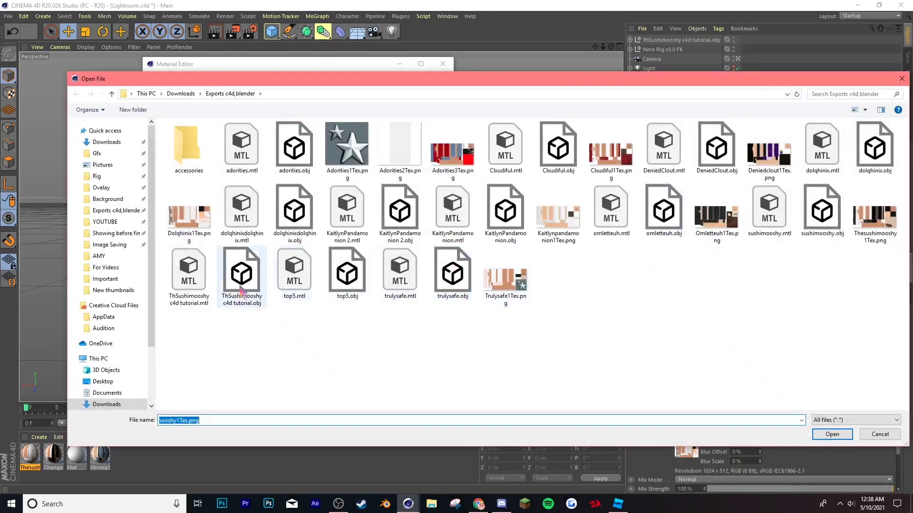
left_click(868, 227)
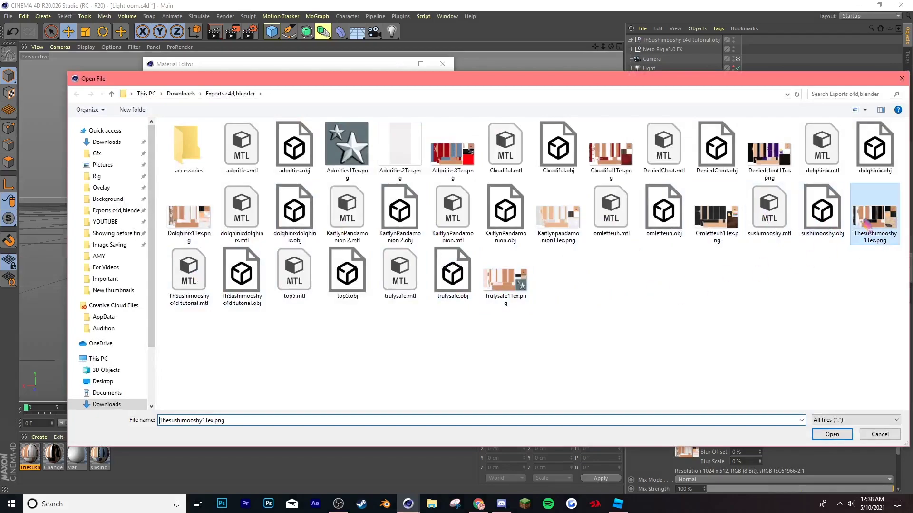
double_click(874, 221)
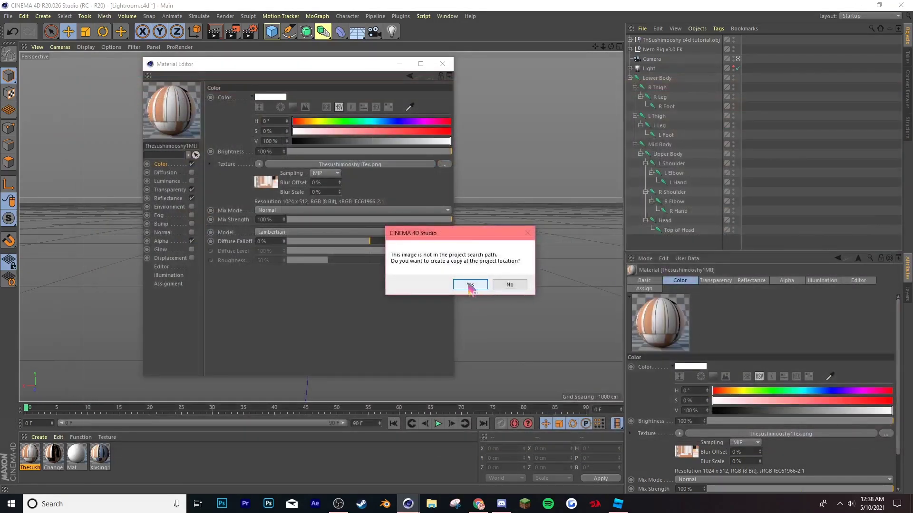
left_click(469, 284)
left_click(191, 241)
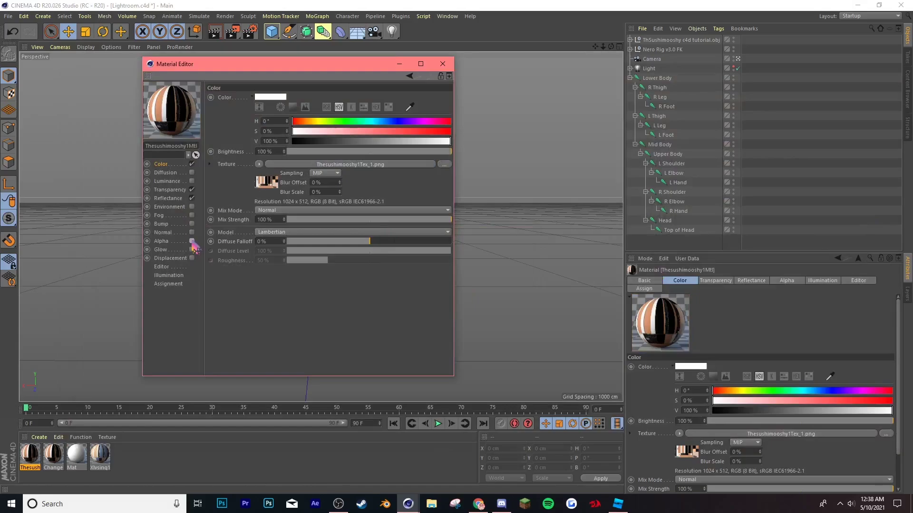
left_click(443, 64)
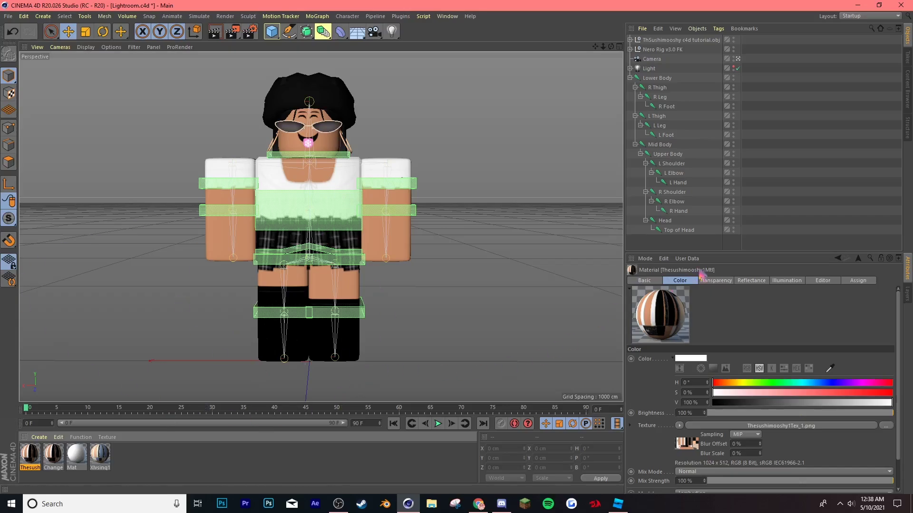
Step: Set the Thesushimooshy1Mtl material's texture preview size to No Scaling
left_click(827, 284)
left_click(716, 369)
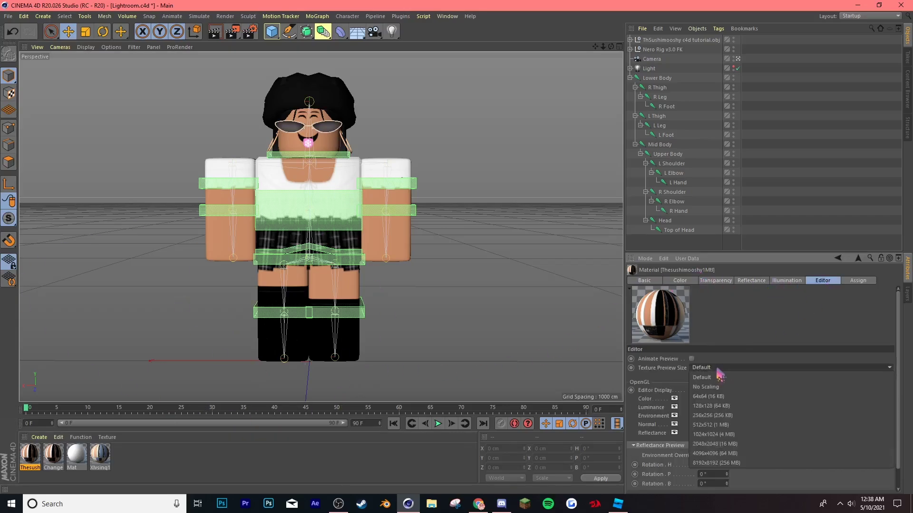
left_click(711, 397)
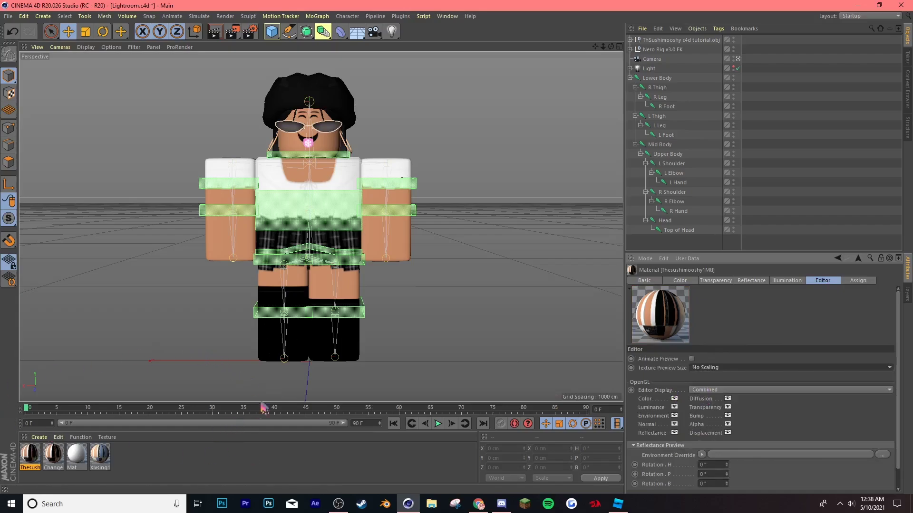
left_click(453, 173)
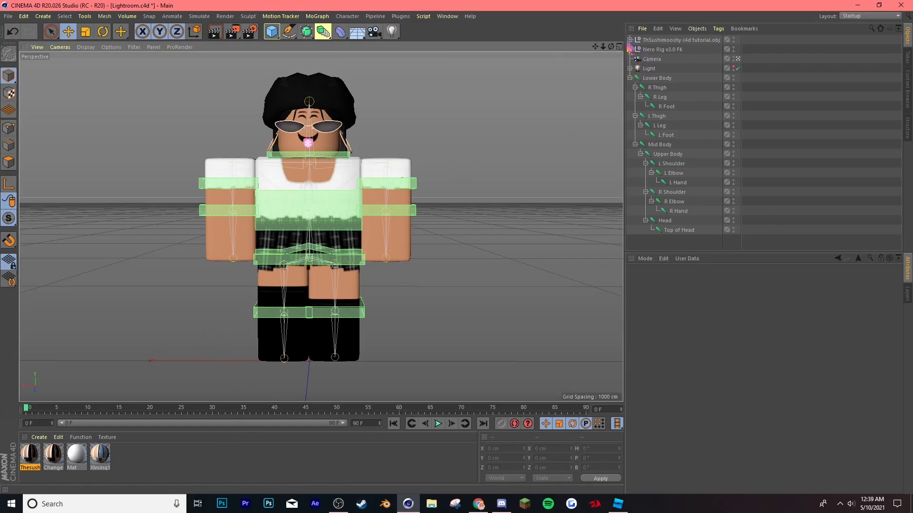
Step: Combine the objects Thesushimooshy1 through Thesushimooshy4 into a single mesh with Connect Objects + Delete
left_click(629, 41)
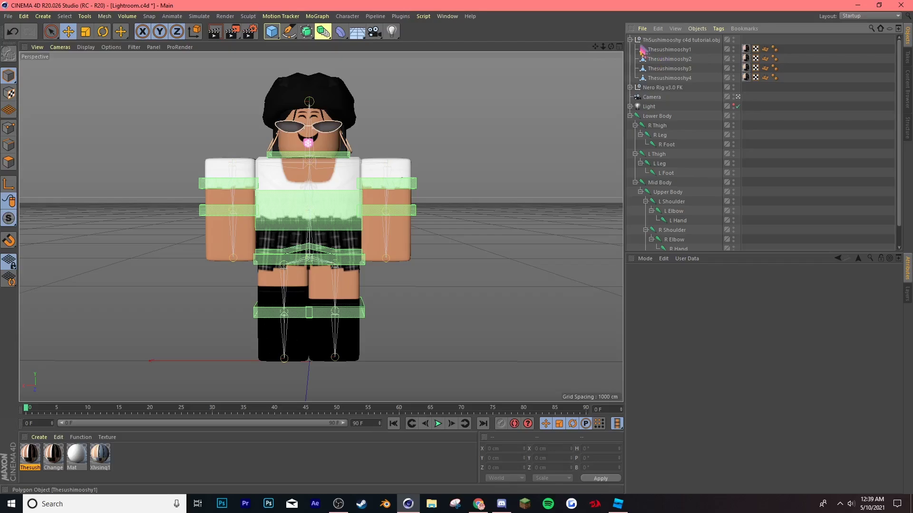
left_click(712, 49)
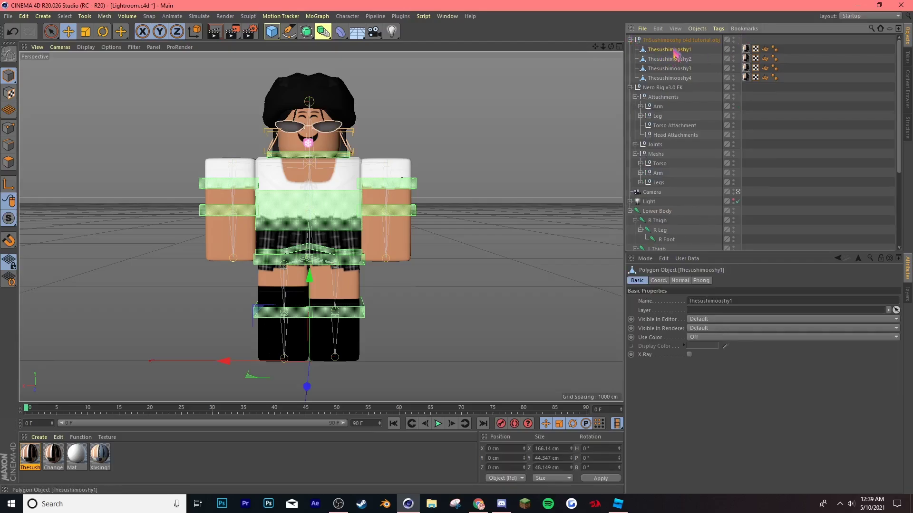
left_click(670, 79, "shift")
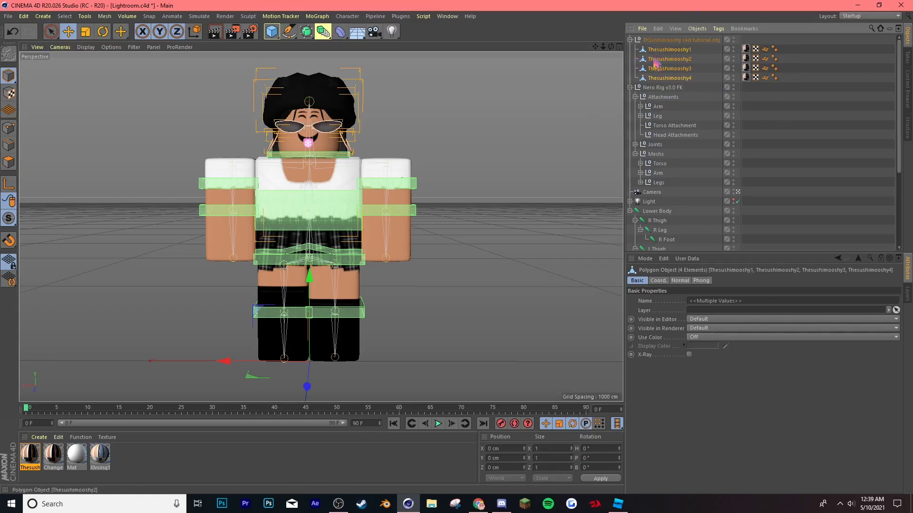
right_click(681, 70)
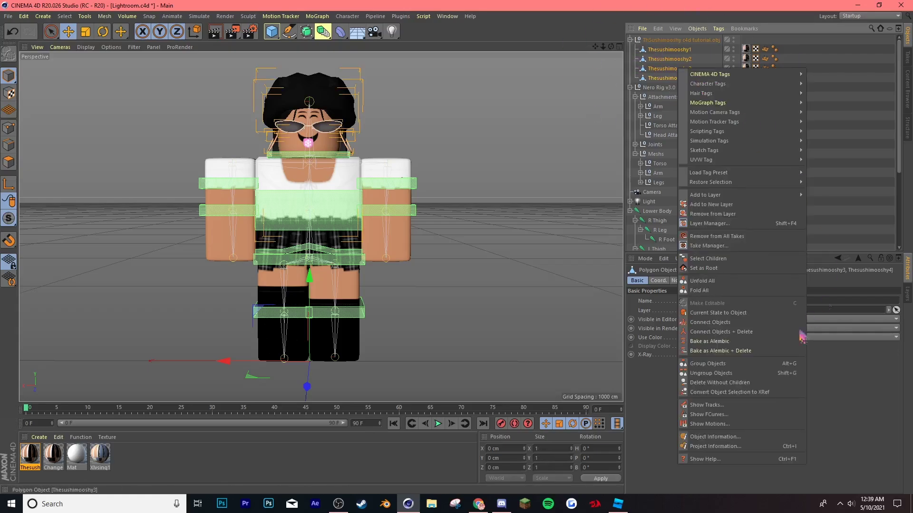
left_click(712, 332)
Step: Parent the combined accessory mesh to Head Attachments under the Nero Rig's Attachments group
left_click_drag(652, 55, 665, 106)
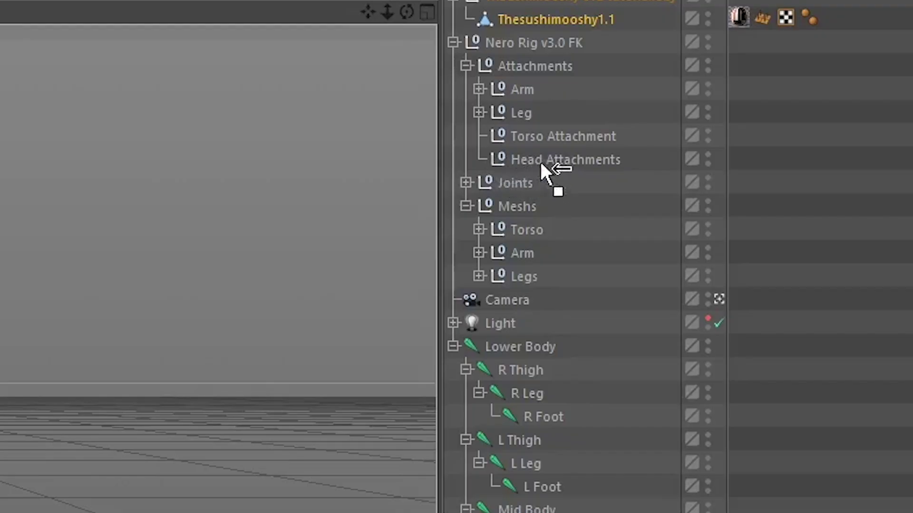
left_click_drag(541, 163, 550, 160)
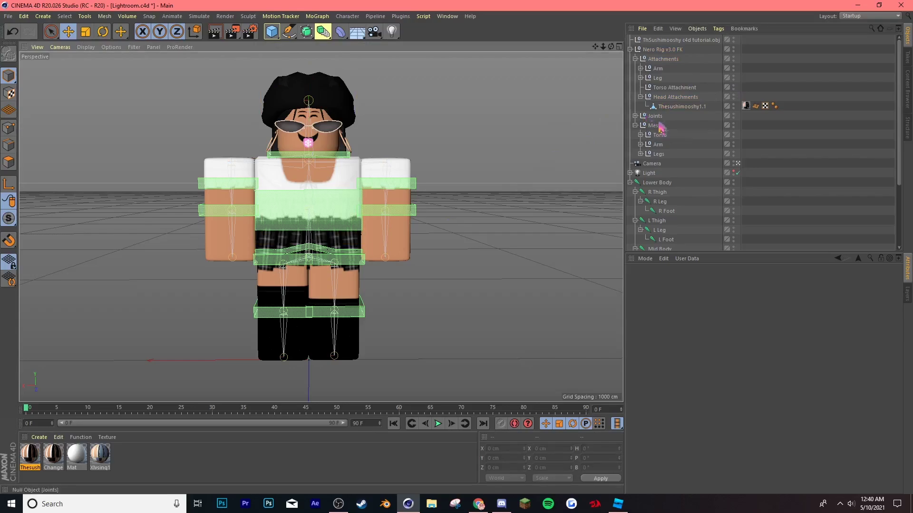
left_click(677, 107)
left_click(591, 110)
Step: Try rotating the rig's Head control to test whether the accessories follow, and undo the rotation
left_click(337, 200)
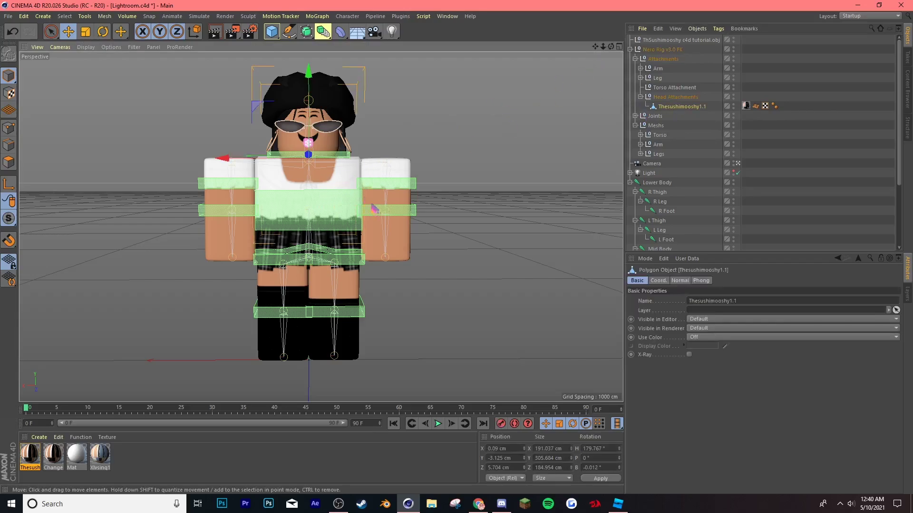
left_click(358, 200)
left_click(346, 157)
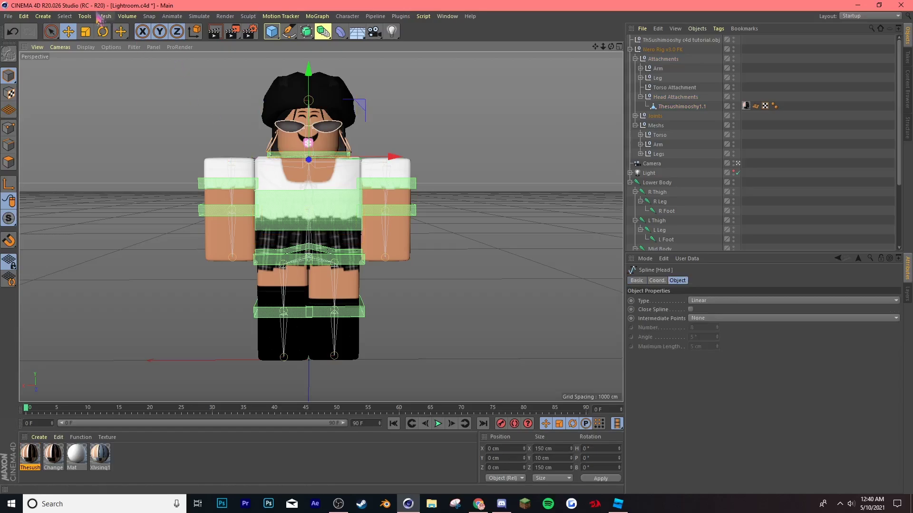
left_click(103, 31)
left_click_drag(331, 116, 593, 167)
key("ctrl+z")
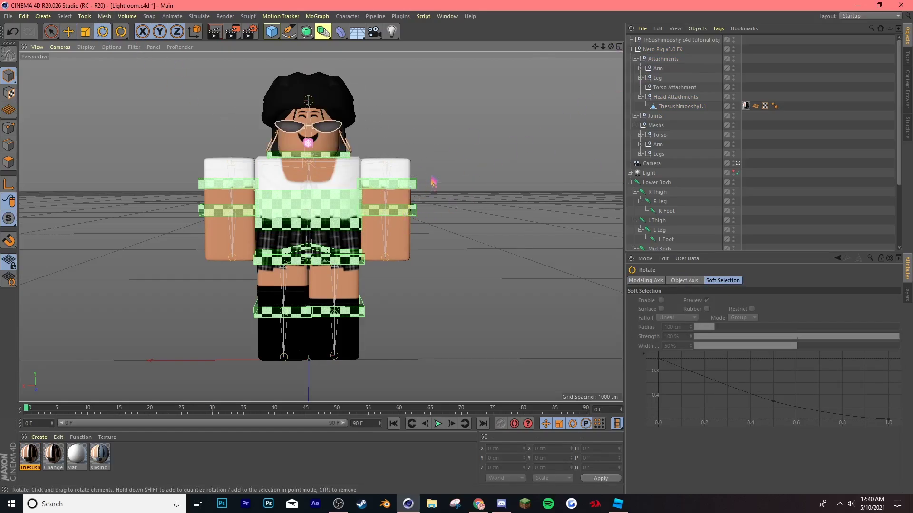
Step: Try moving the rig's LeftArm control, undo the move and return to the Rotate tool
left_click(418, 209)
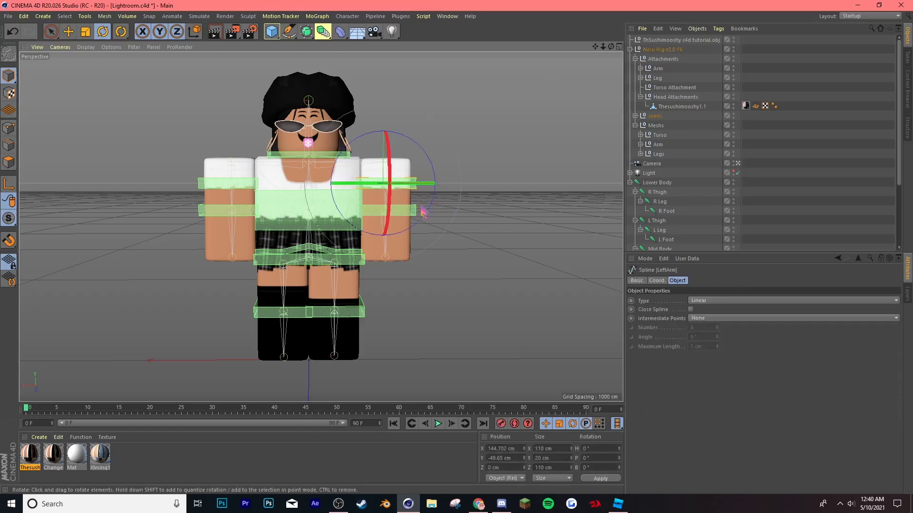
left_click(105, 35)
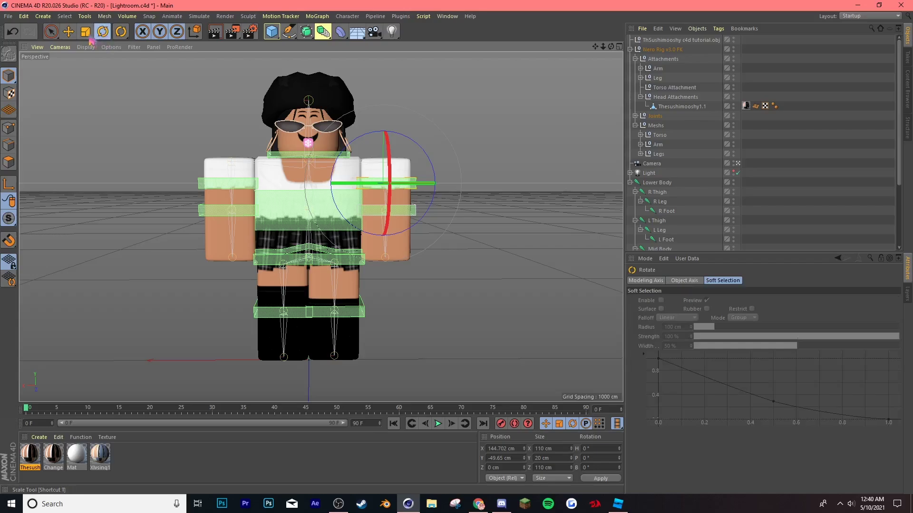
left_click(86, 32)
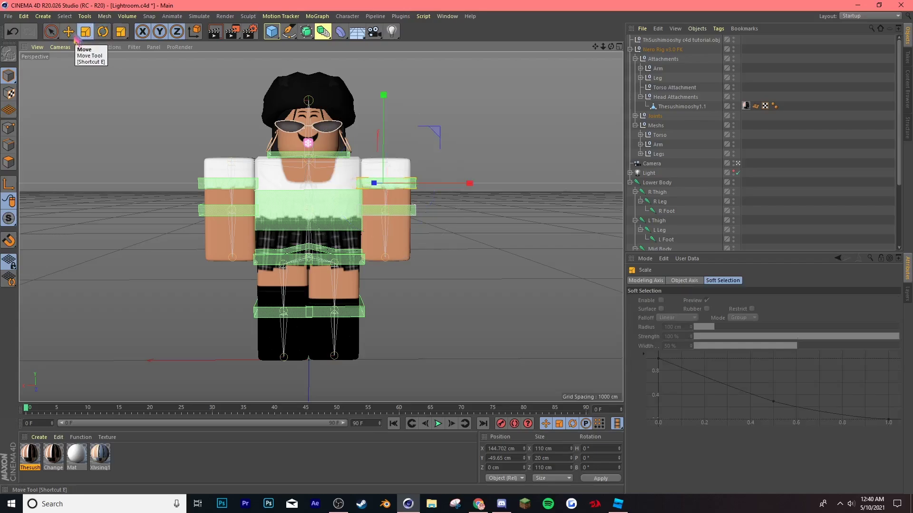
left_click(69, 32)
left_click_drag(457, 189, 307, 140)
key("ctrl+z")
key("r")
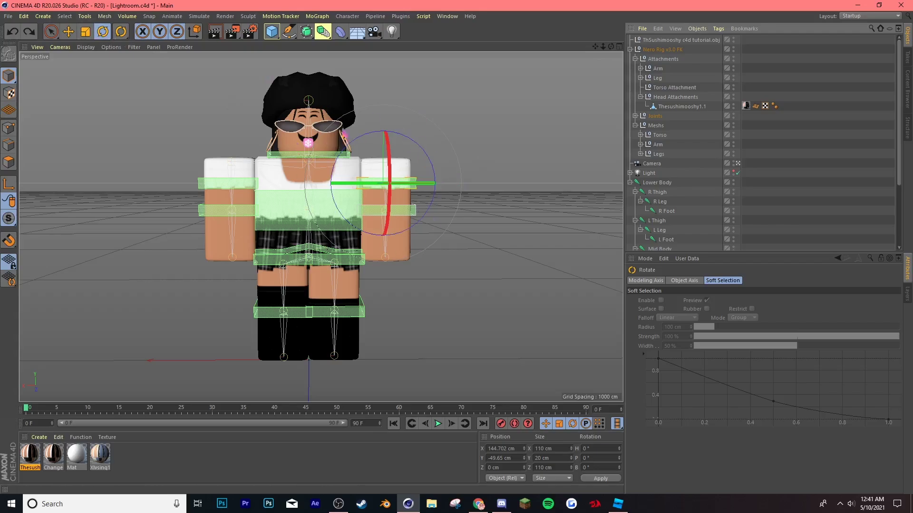
Step: Rotate the rig's LeftArm control to about H 14.4°, P -22° and B -4°, and bend the LeftElbow control
left_click_drag(375, 182, 81, 203)
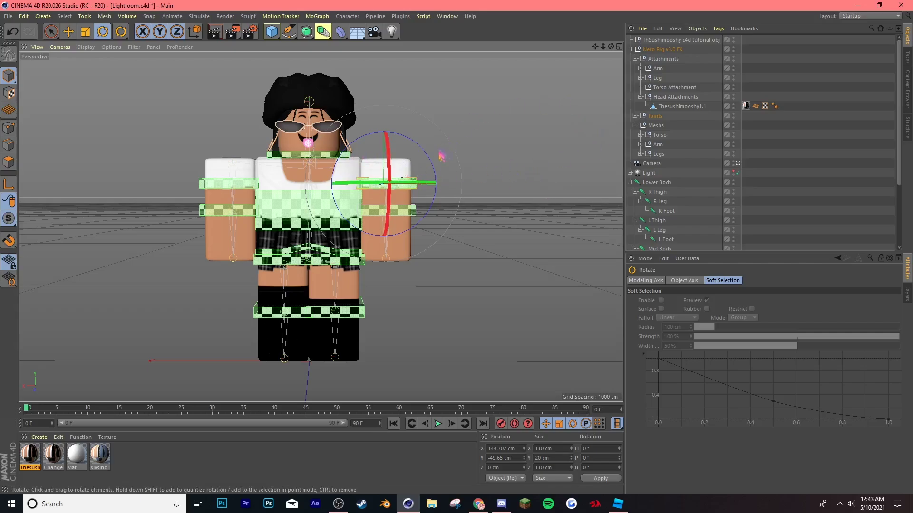
left_click(452, 137)
left_click(410, 187)
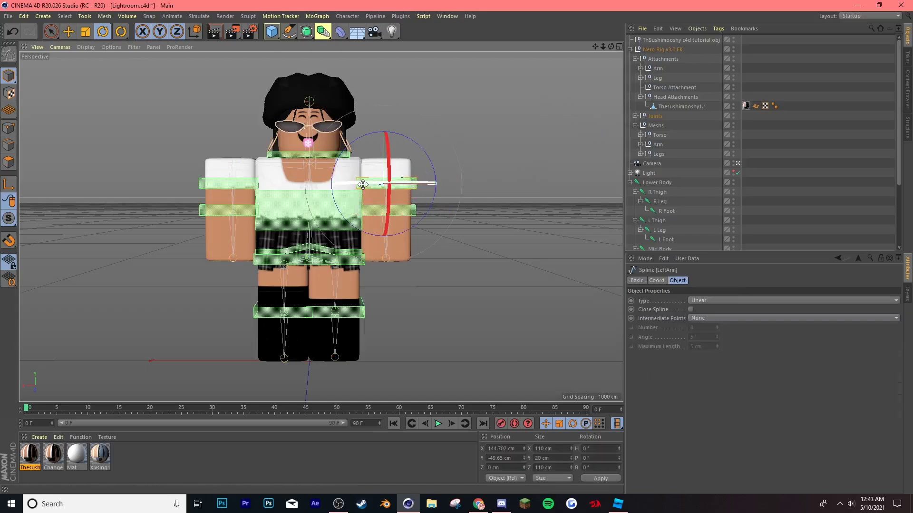
left_click_drag(341, 182, 341, 171)
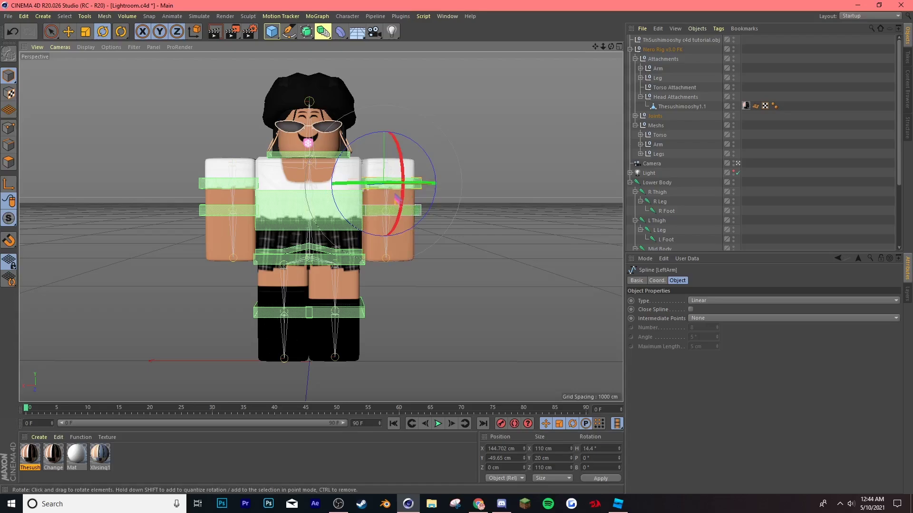
left_click(401, 213)
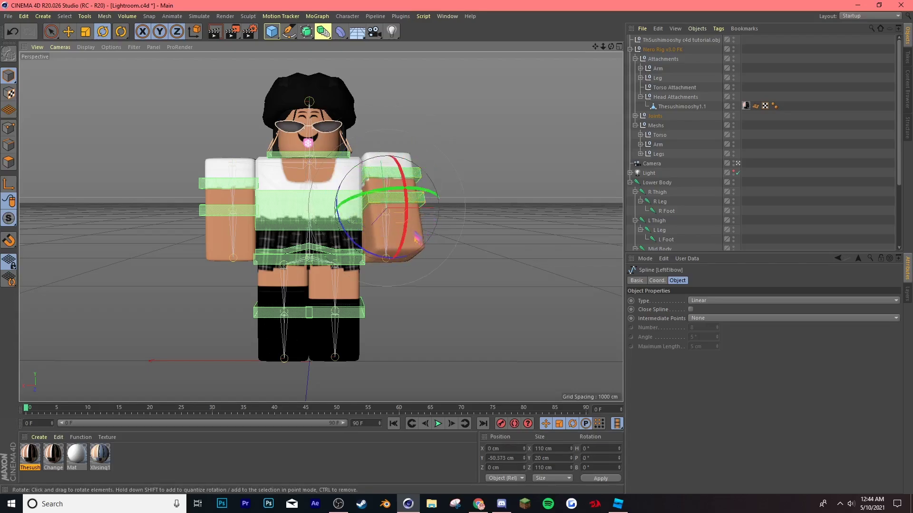
left_click_drag(405, 240, 420, 180)
left_click(417, 175)
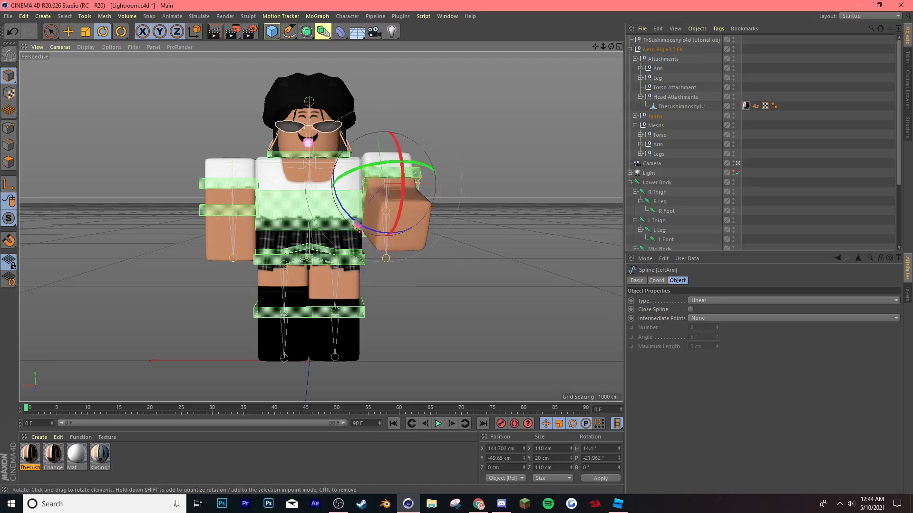
left_click_drag(355, 222, 352, 230)
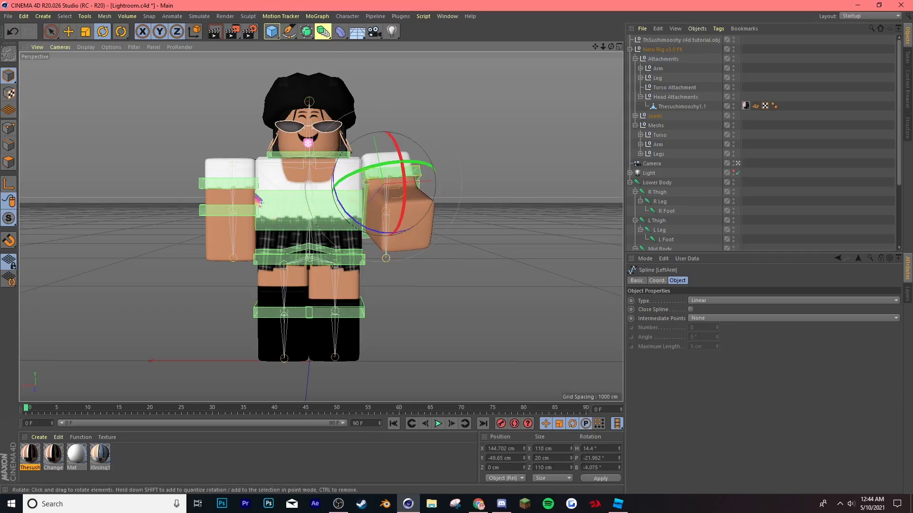
Step: Tilt the rig's Torso Controller to about H 0.8°, P -1.7° and B 2.5°
left_click(274, 202)
left_click(366, 236)
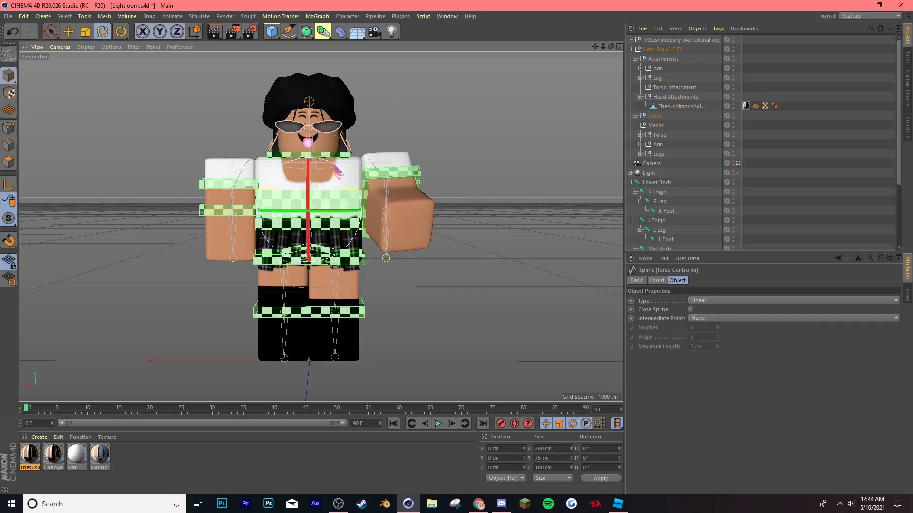
left_click_drag(321, 167, 321, 171)
left_click_drag(334, 214, 336, 215)
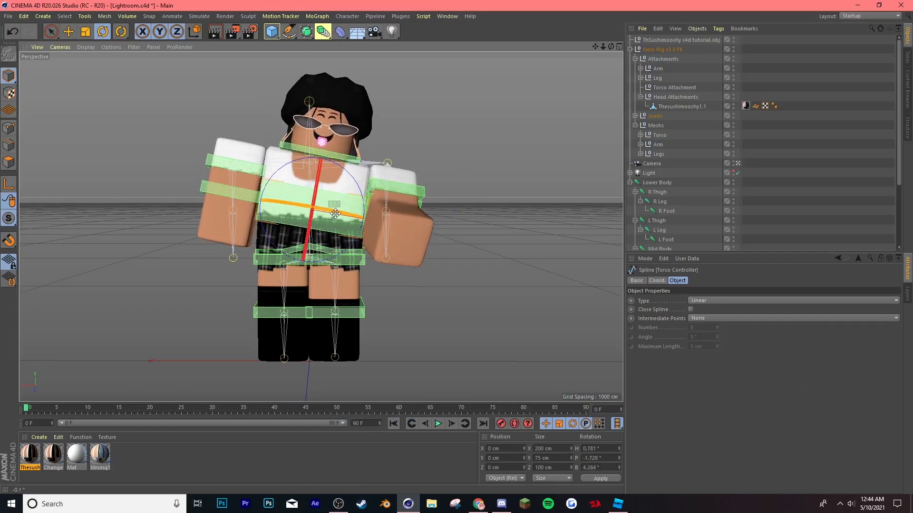
left_click_drag(356, 184, 357, 183)
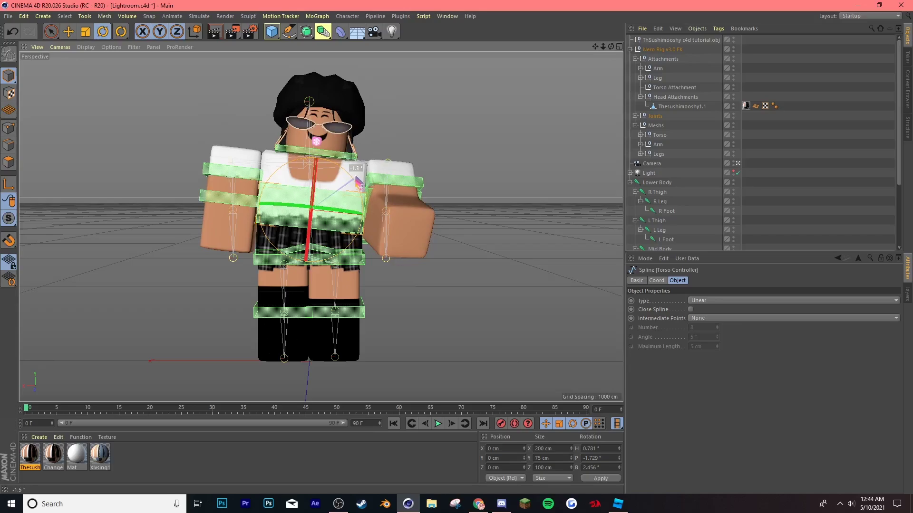
Step: Rotate the rig's right arm slightly outward and bend its elbow so the forearm points forward
left_click(216, 169)
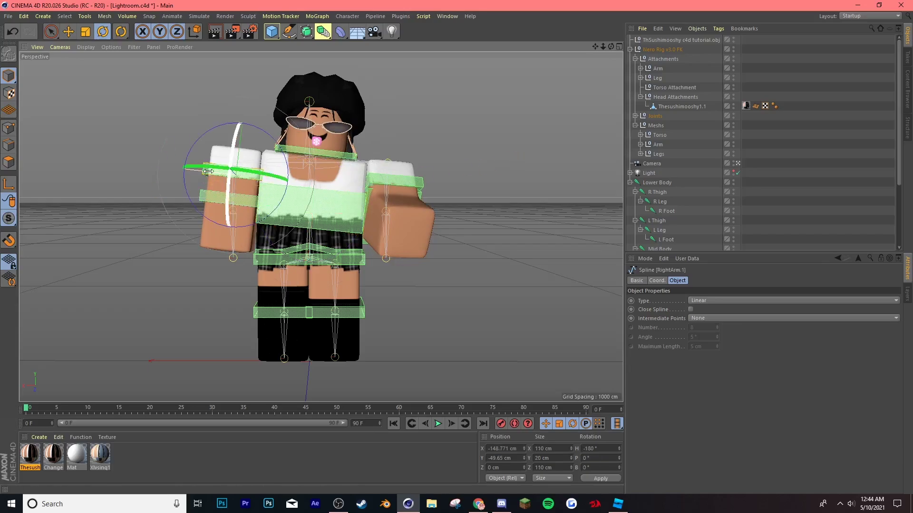
left_click_drag(212, 168, 213, 188)
left_click(195, 193)
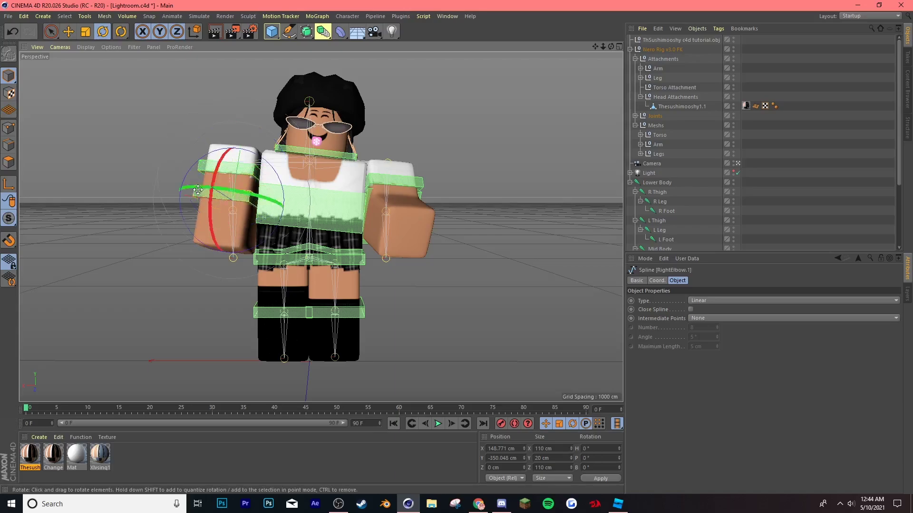
left_click(515, 145)
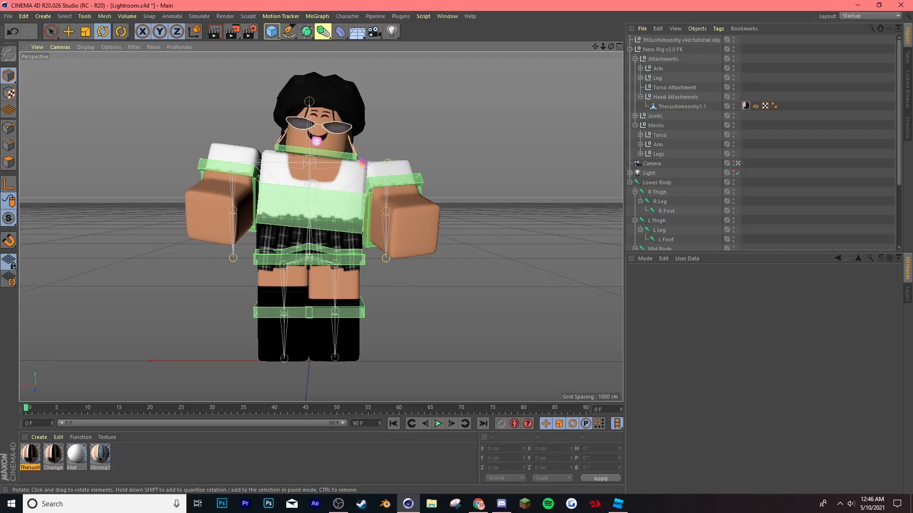
Step: Tilt the rig's Head control to about H -7.8°, P -6.3° and B 7.6°
left_click(280, 143)
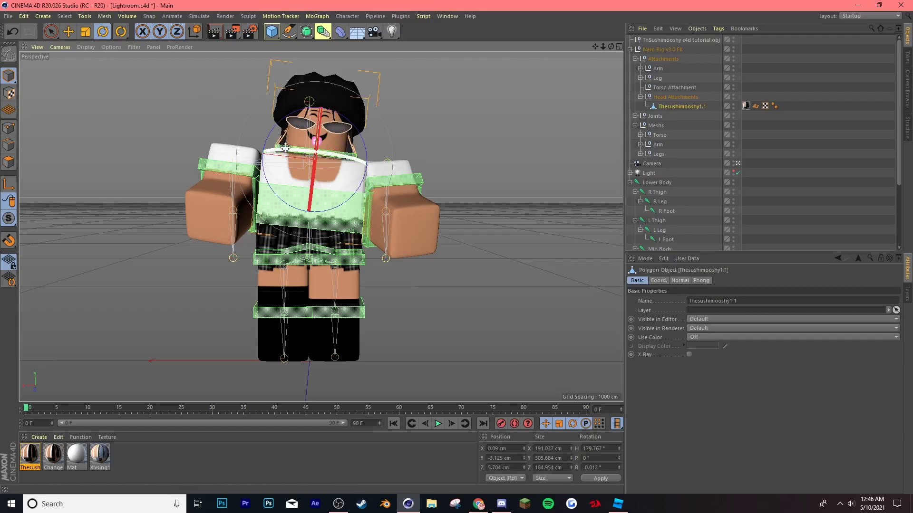
left_click(253, 128)
left_click(283, 157)
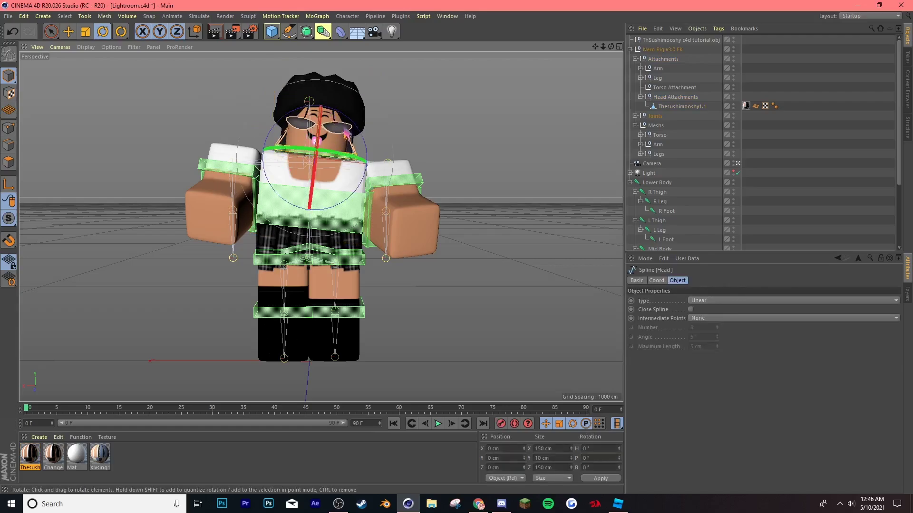
left_click_drag(342, 152, 373, 115)
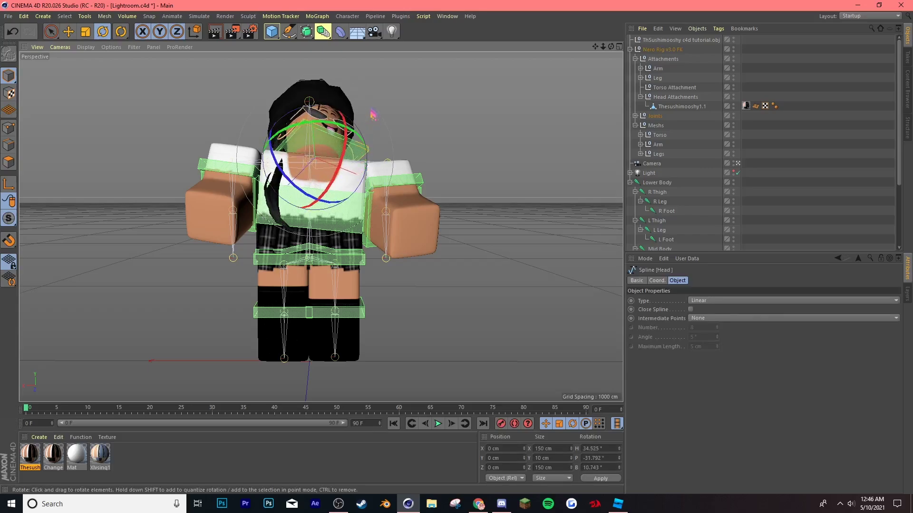
key("ctrl+z")
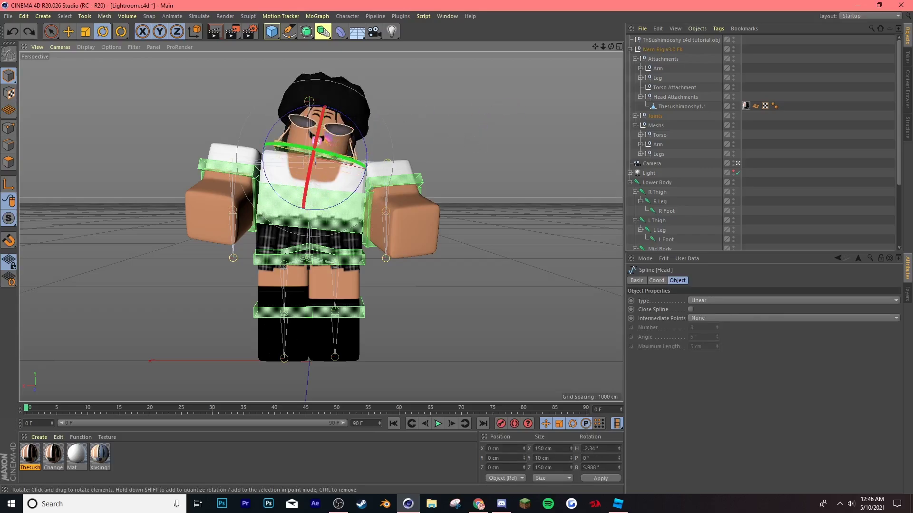
left_click_drag(319, 132, 322, 119)
mouse_move(341, 157)
left_mouse_down()
mouse_move(329, 153)
mouse_move(324, 163)
mouse_move(349, 159)
left_mouse_up()
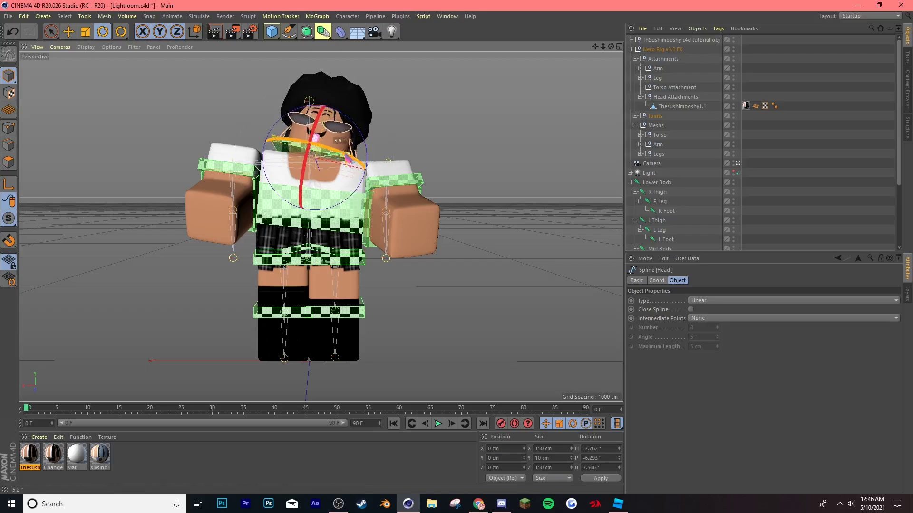
left_click(432, 136)
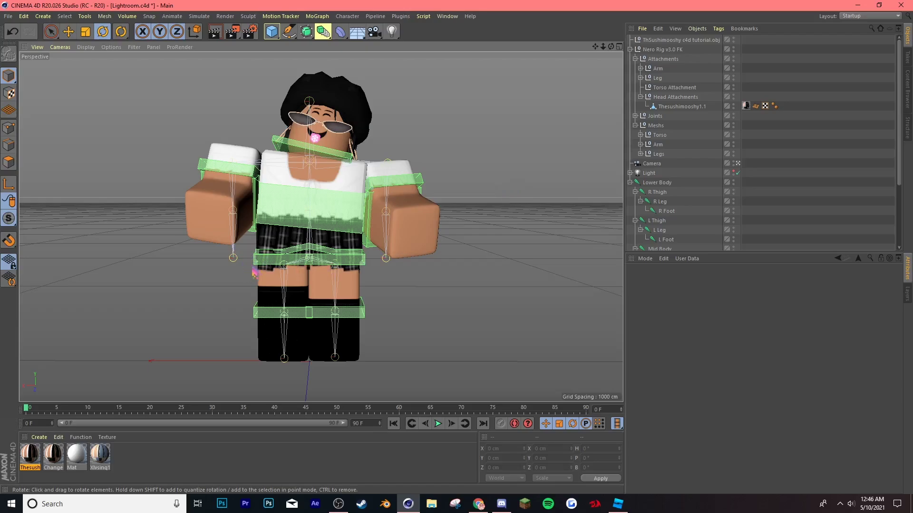
Step: Rotate the RightLeg control to about H -367°, P 22.9° and B -3°, and bend the Right Knee control about 16°
left_click(280, 237)
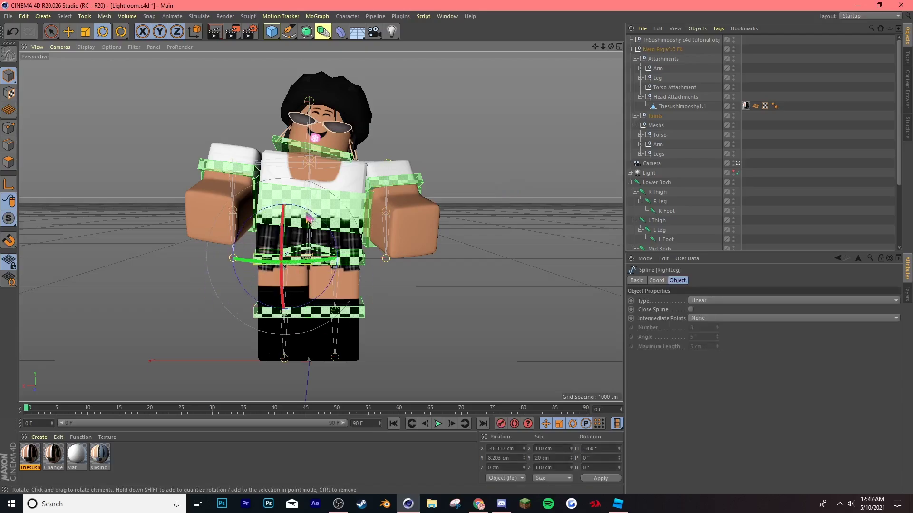
left_click_drag(281, 236, 305, 208)
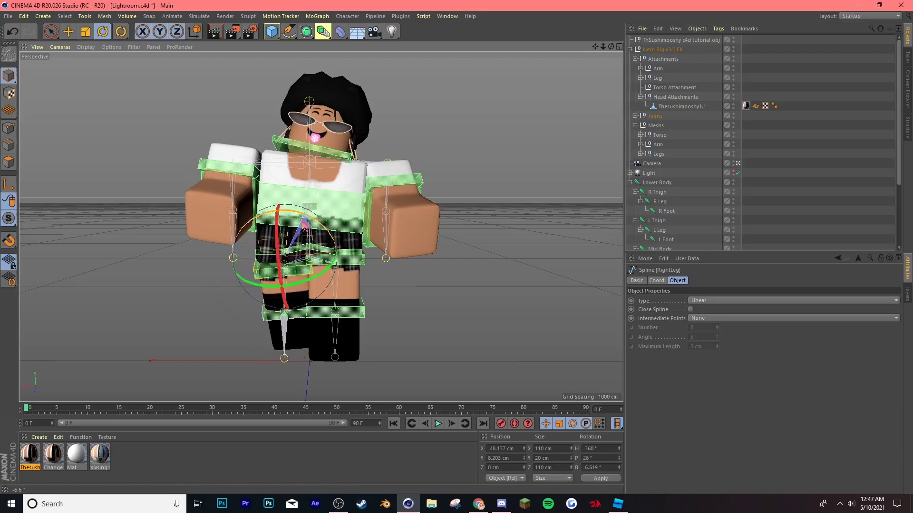
left_click_drag(301, 287, 282, 301)
left_click(223, 321)
left_click(279, 291)
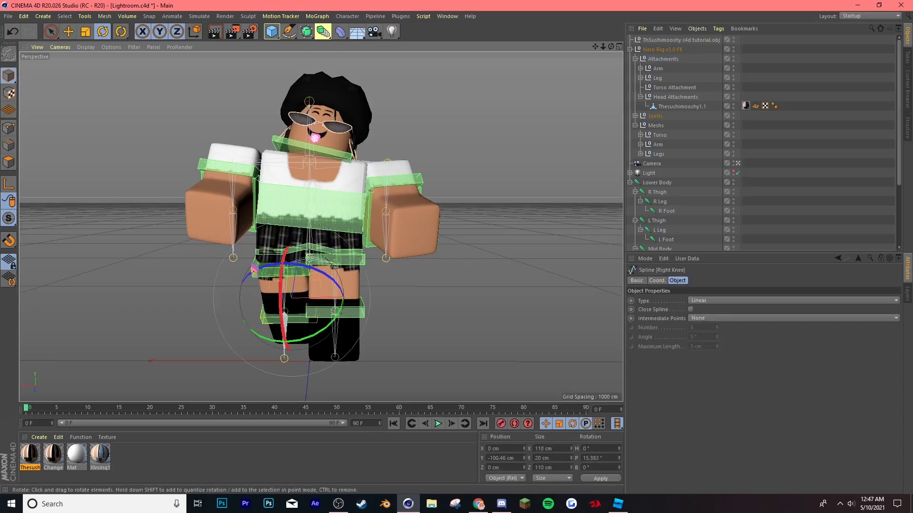
left_click(255, 269)
left_click_drag(275, 270, 279, 278)
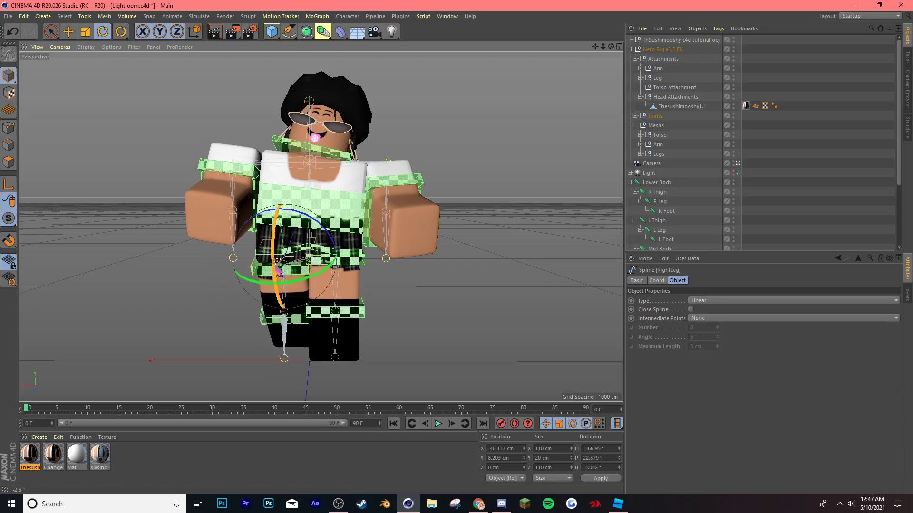
left_click(481, 208)
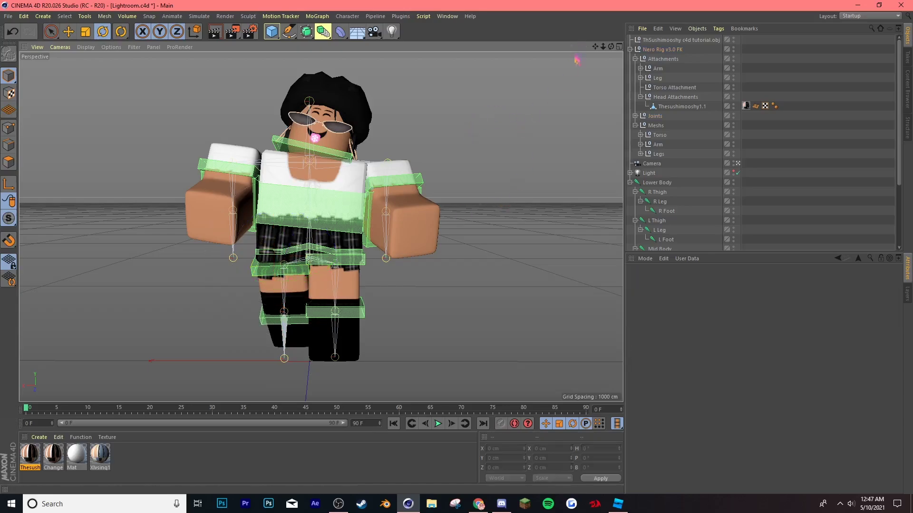
Step: Show the four-view layout, return to the full perspective view and reframe the posed character
left_click_drag(610, 47, 612, 44)
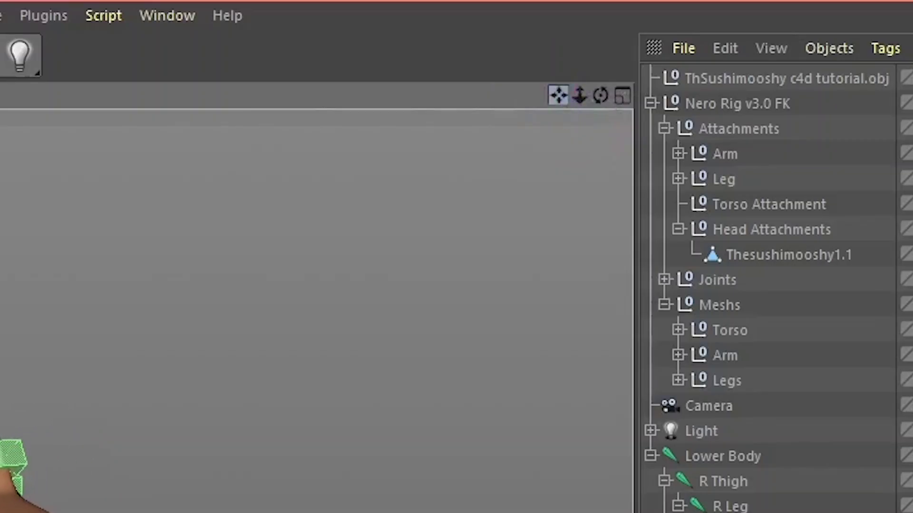
left_click_drag(558, 95, 587, 96)
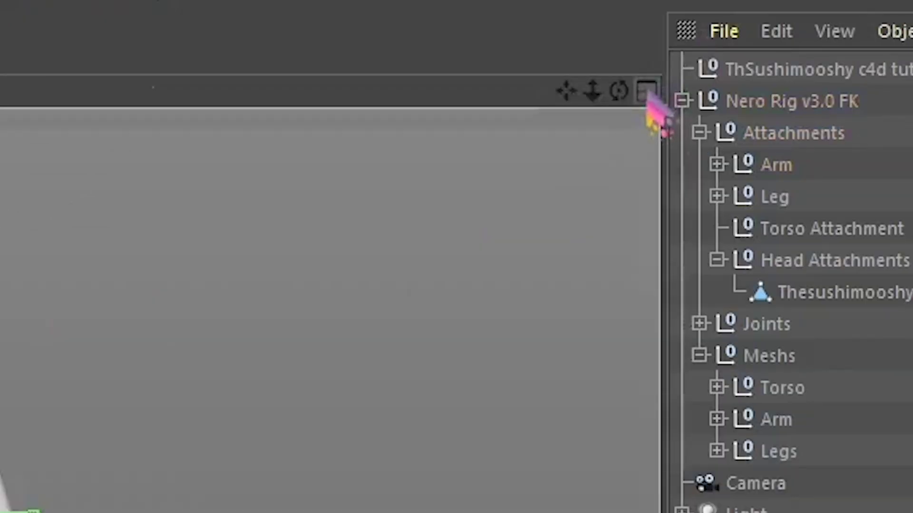
left_click(623, 95)
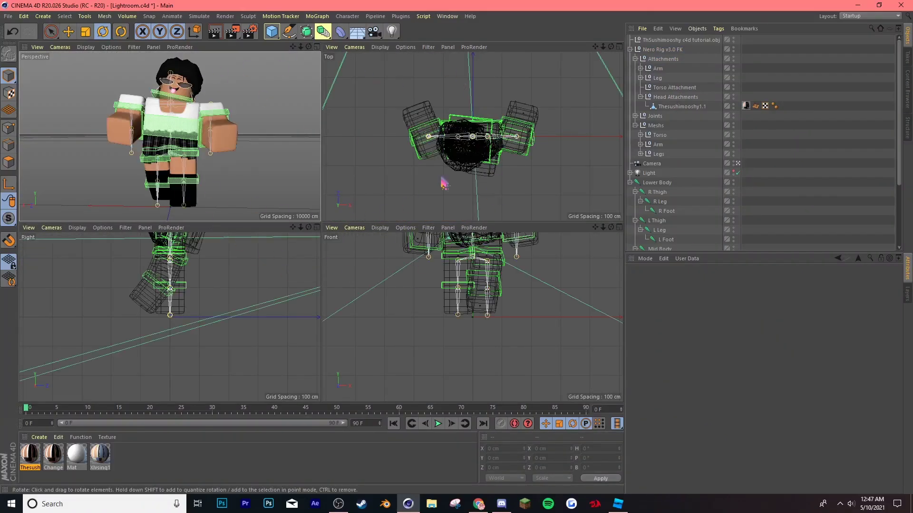
middle_click(296, 85)
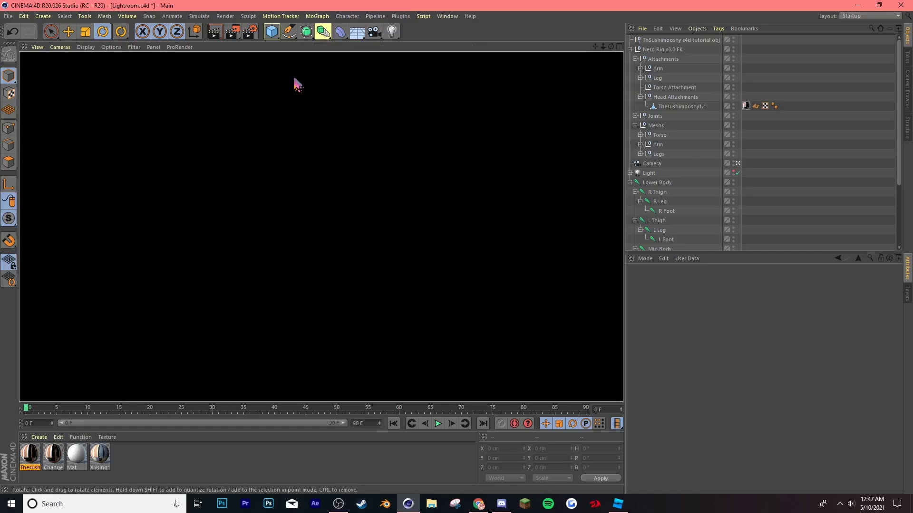
left_click_drag(610, 46, 592, 68)
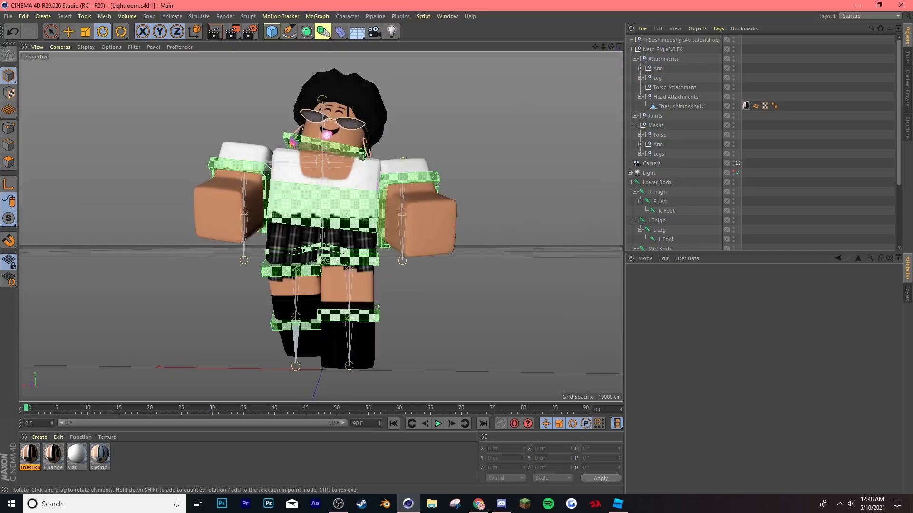
Step: Render the active perspective view to preview the posed character
left_click(292, 136)
left_click(523, 140)
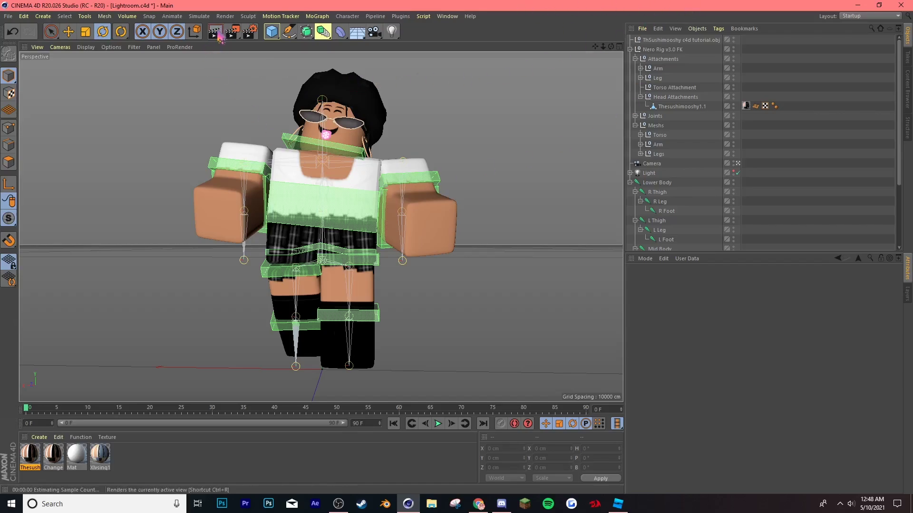
left_click(216, 33)
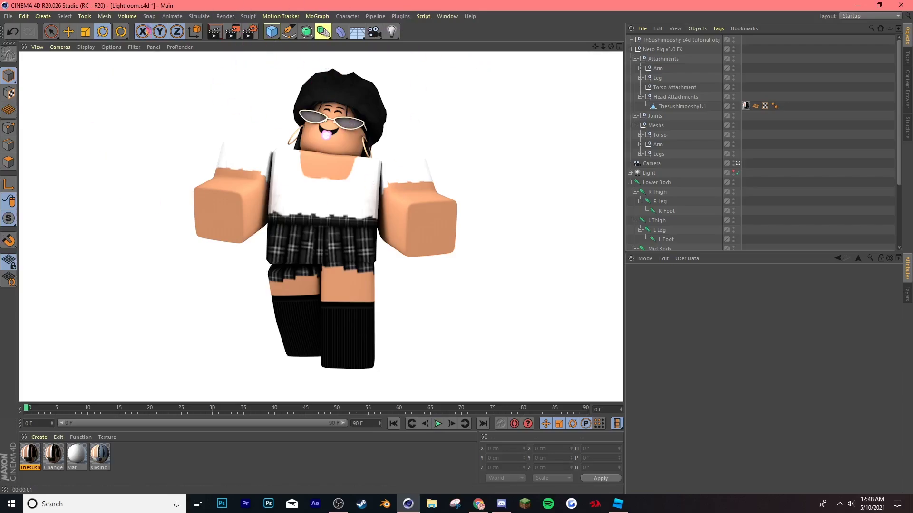
Step: Set the render's save file to "c4d tutorial" in the Image Saving folder on the Desktop
left_click(249, 32)
left_click(275, 63)
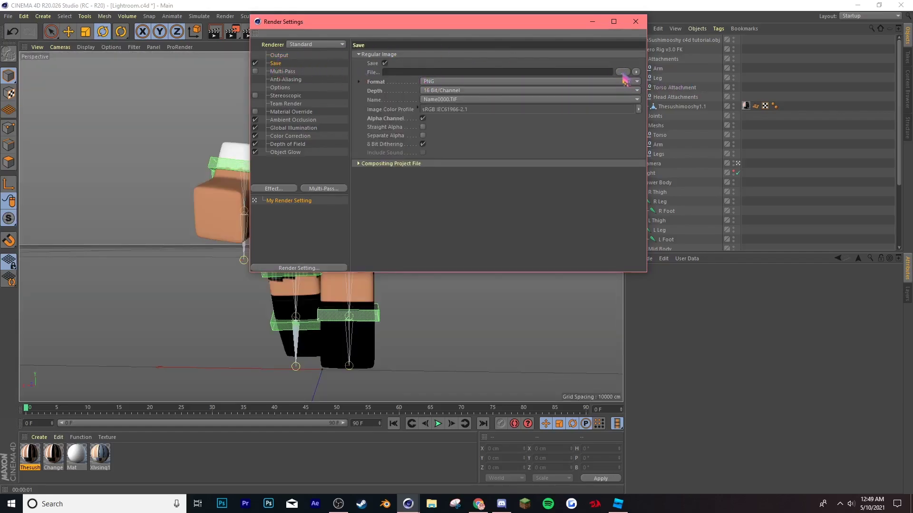
left_click(623, 73)
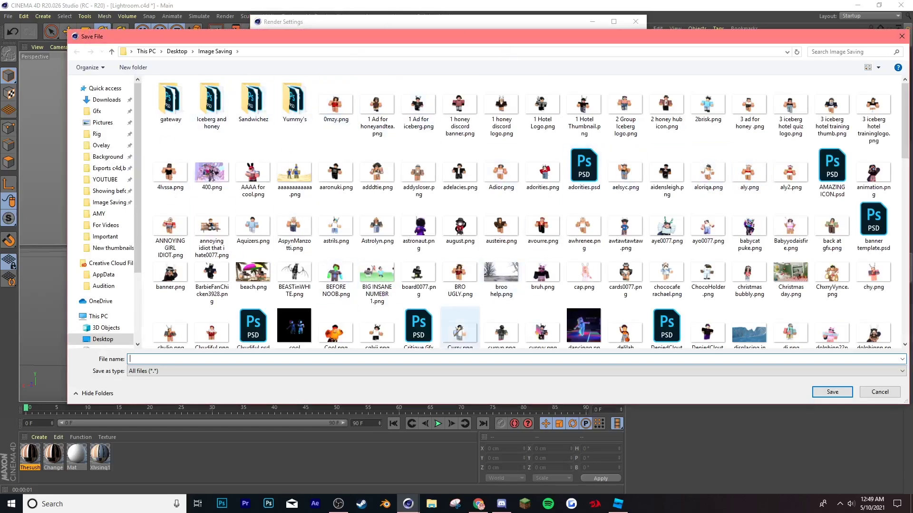
type("c")
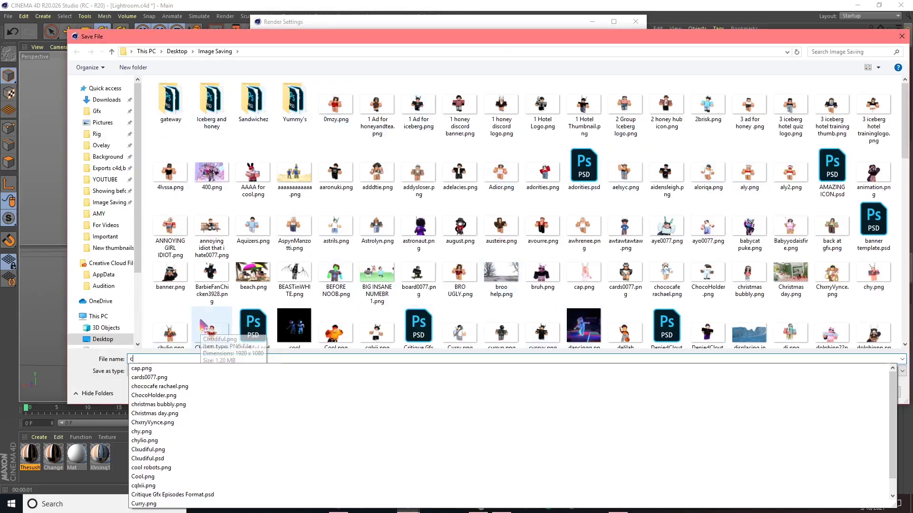
type("4d tutorial")
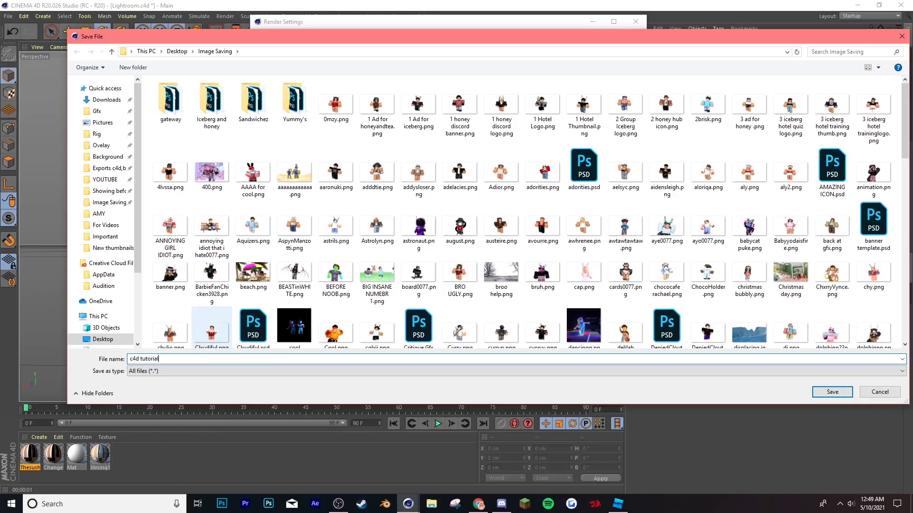
key("Return")
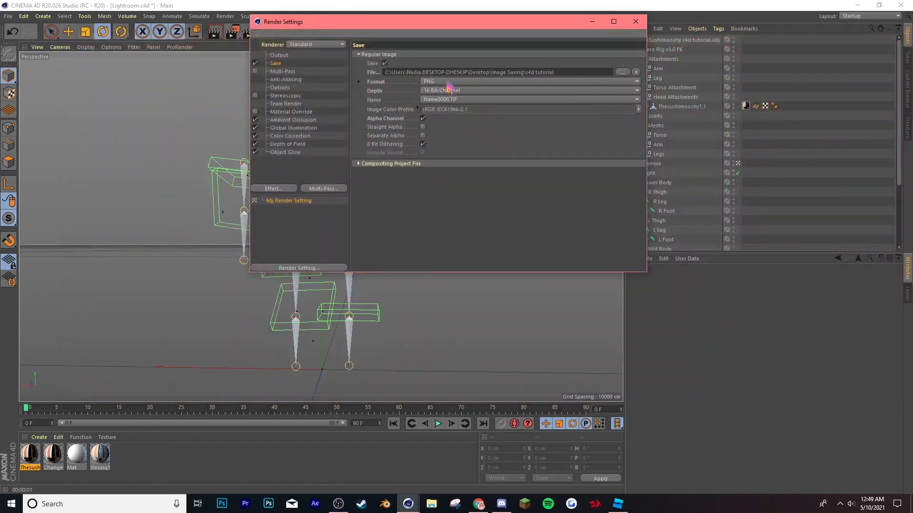
Step: Choose PNG as the saved image's format and 16 Bit/Channel as its depth
left_click(447, 82)
left_click(448, 81)
left_click(461, 90)
left_click(477, 89)
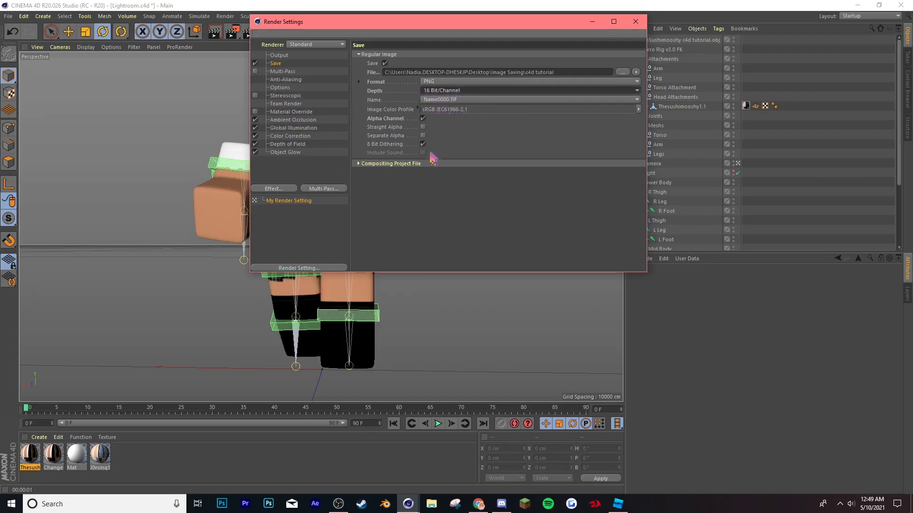
Step: Close the render settings and render the scene to the Picture Viewer
left_click_drag(579, 22, 583, 20)
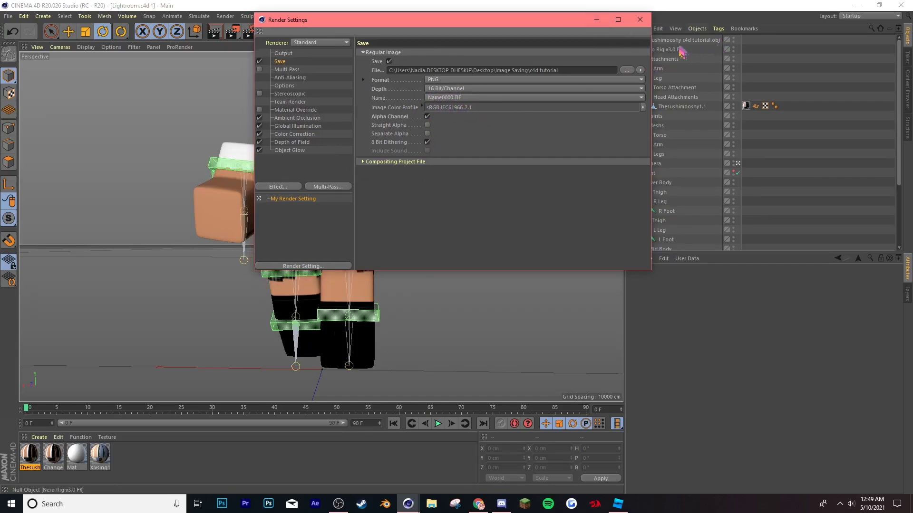
left_click(641, 23)
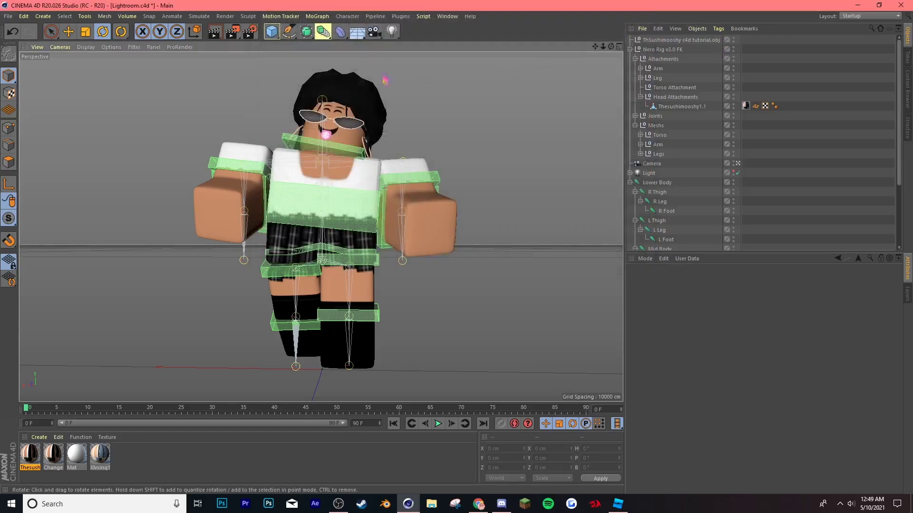
left_click(233, 32)
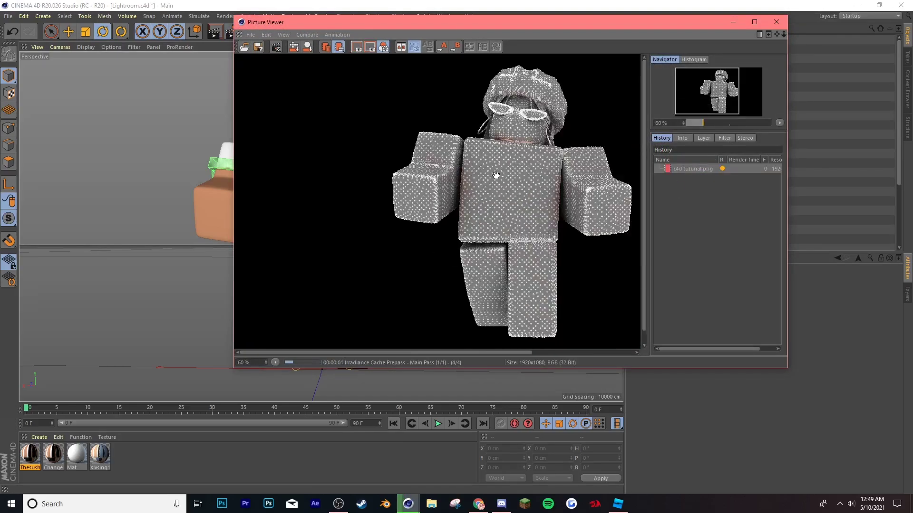